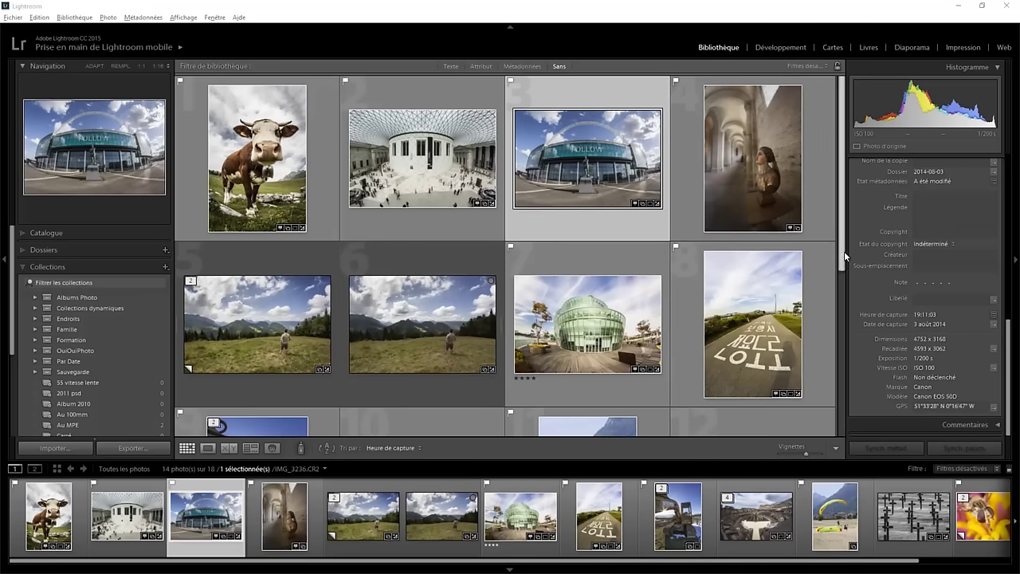
Step: Browse the crosses, bee, cow and fisheye building photos to check their metadata
drag(844, 254, 844, 383)
click(749, 282)
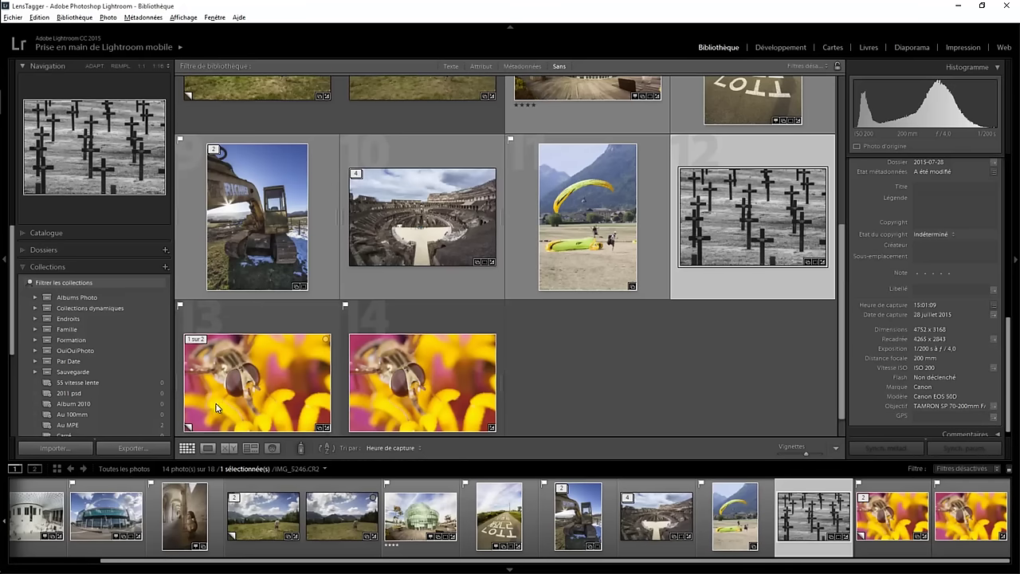
key(Right)
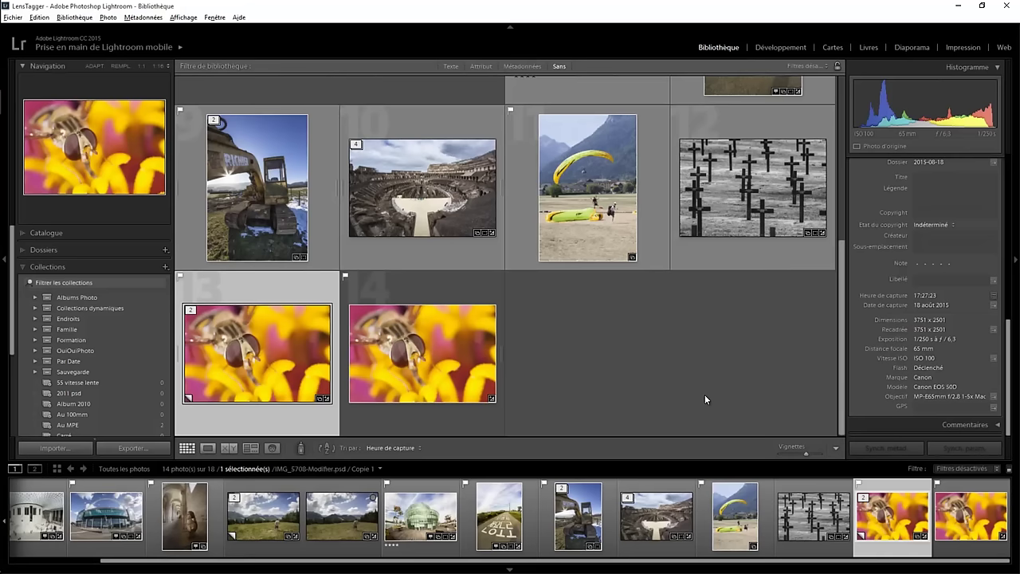
scroll(715, 392, up, 2)
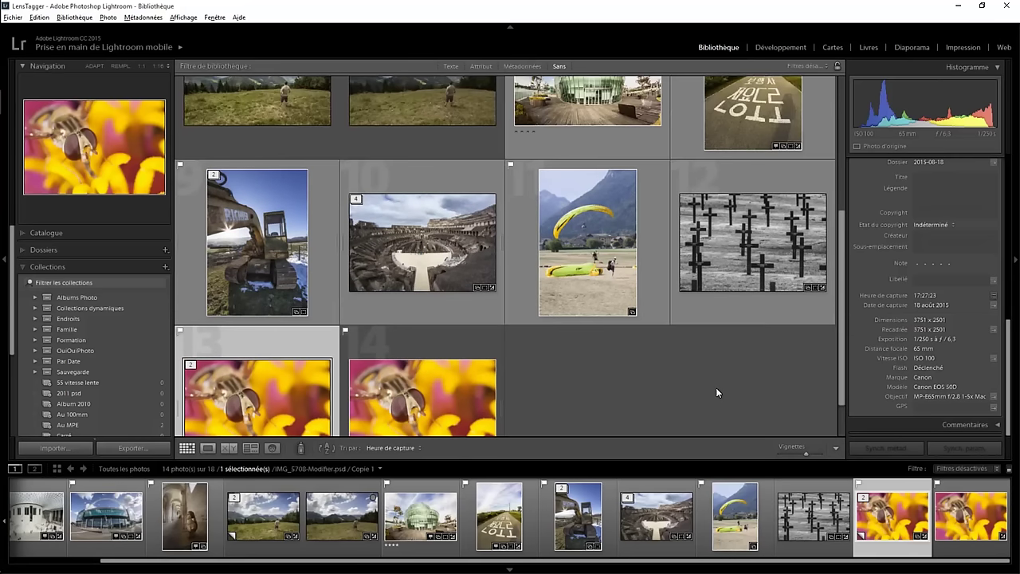
scroll(716, 391, up, 3)
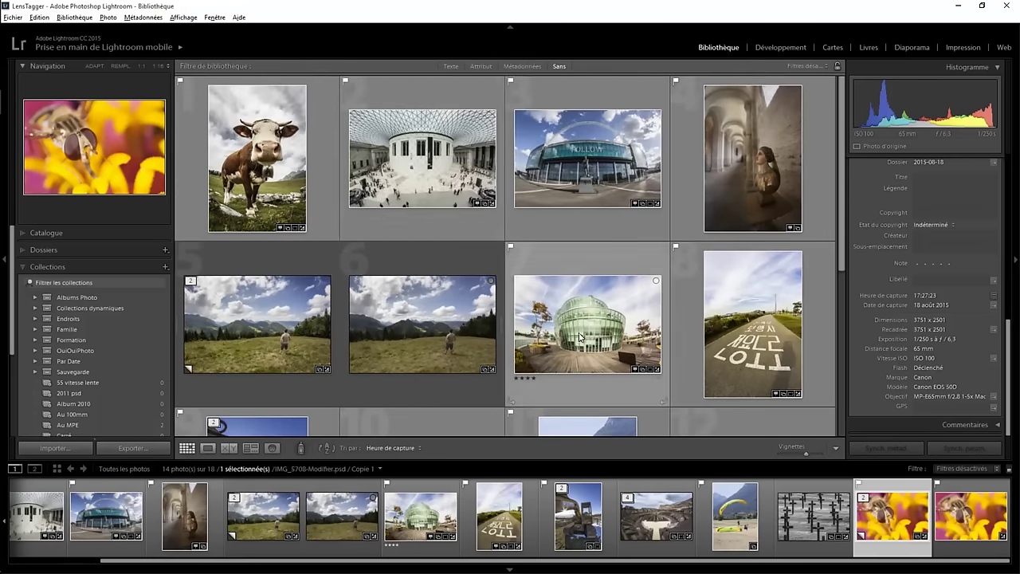
click(330, 212)
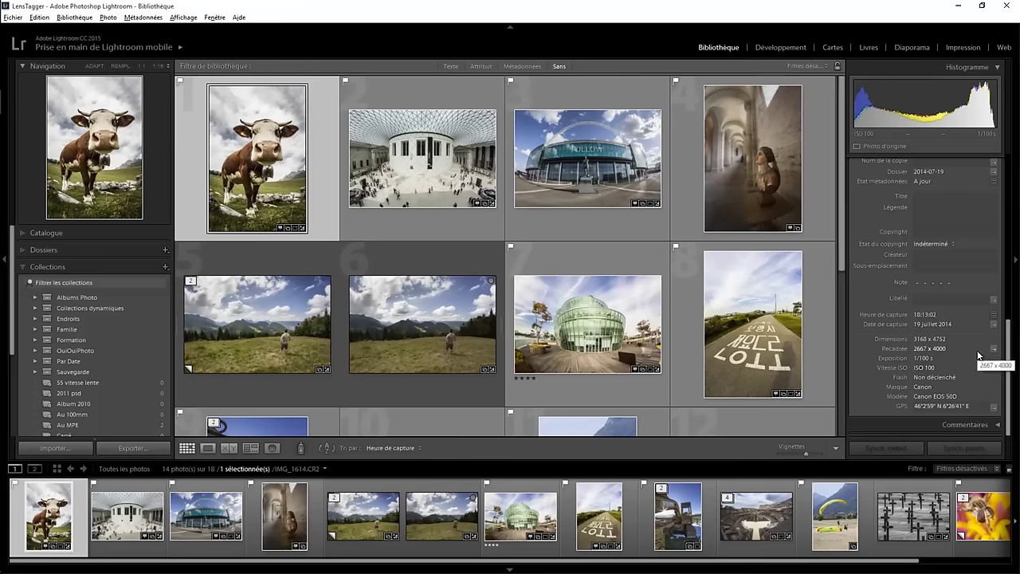
click(603, 225)
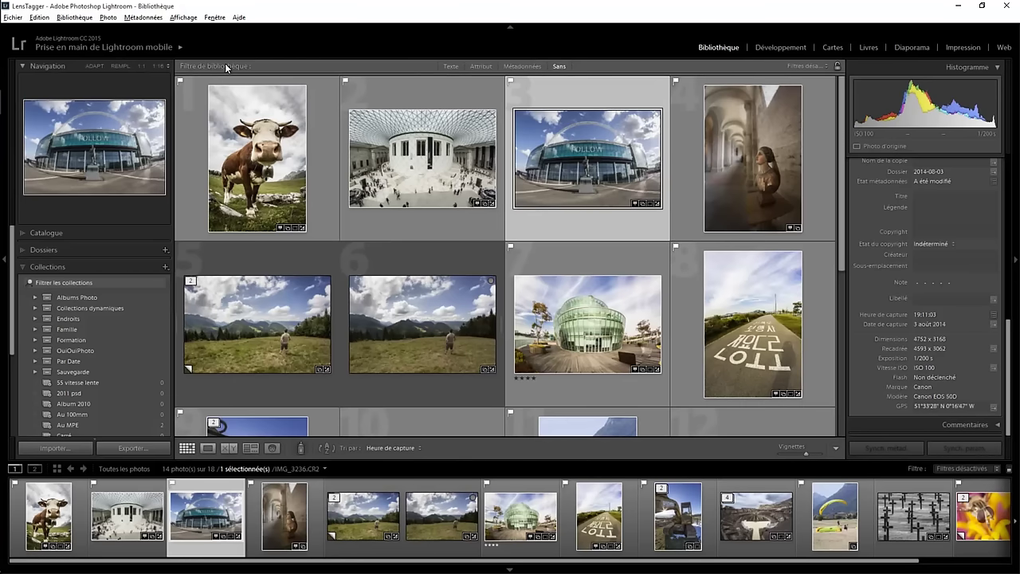
Step: Show the Métadonnées filter breakdown and compare the cow, fisheye building and corridor photos' lenses
click(522, 67)
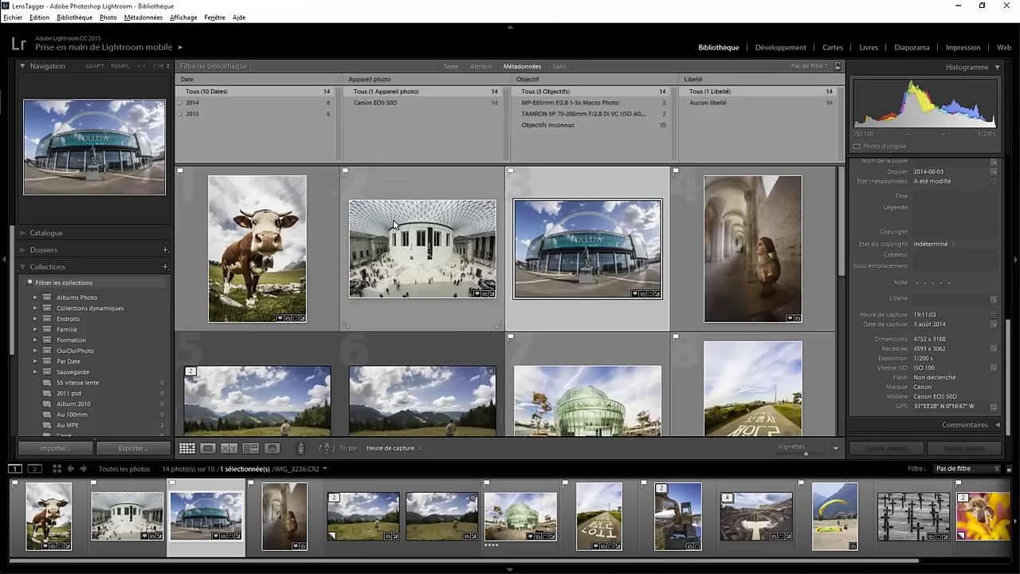
click(322, 253)
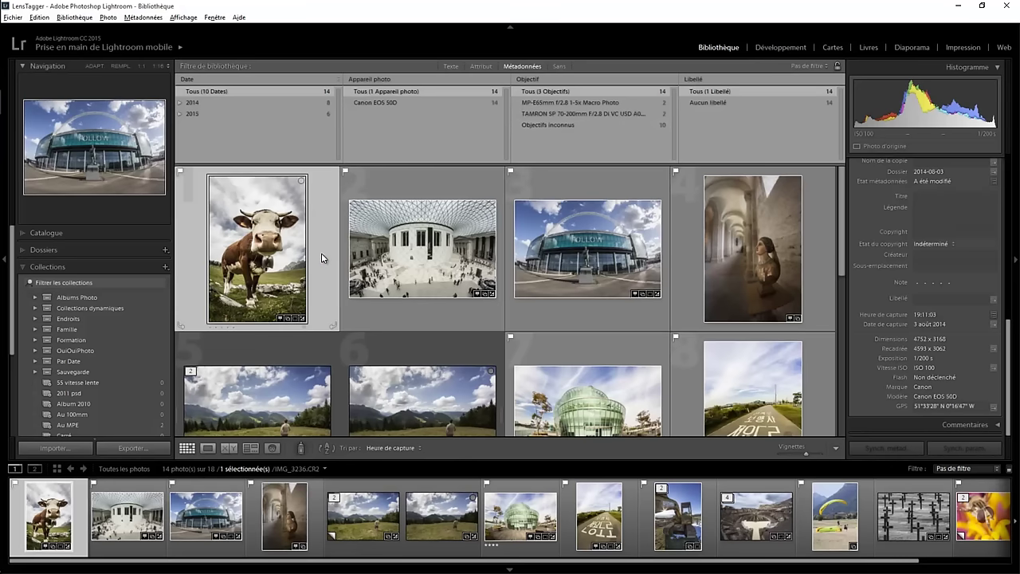
click(556, 312)
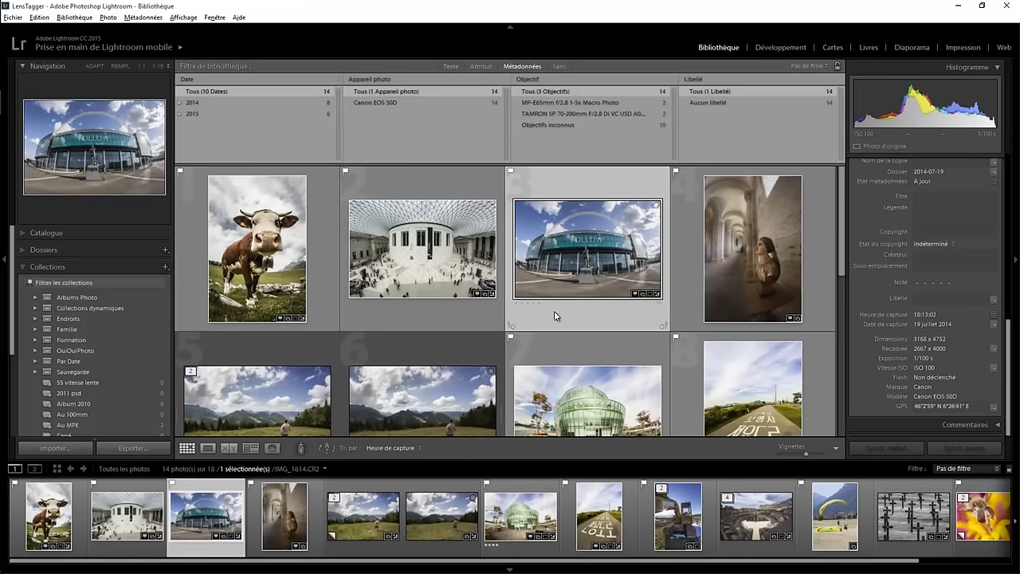
click(693, 283)
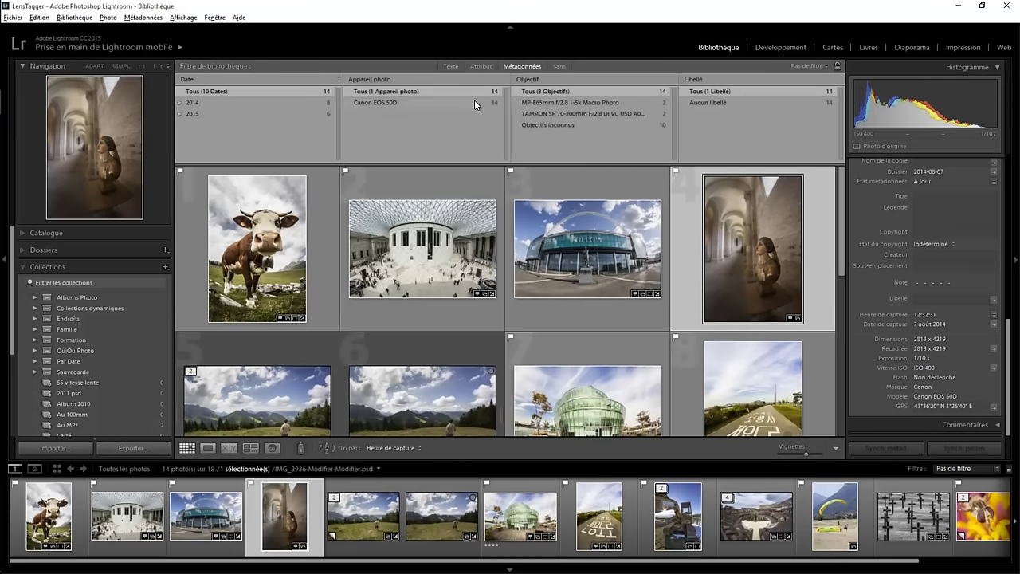
click(612, 306)
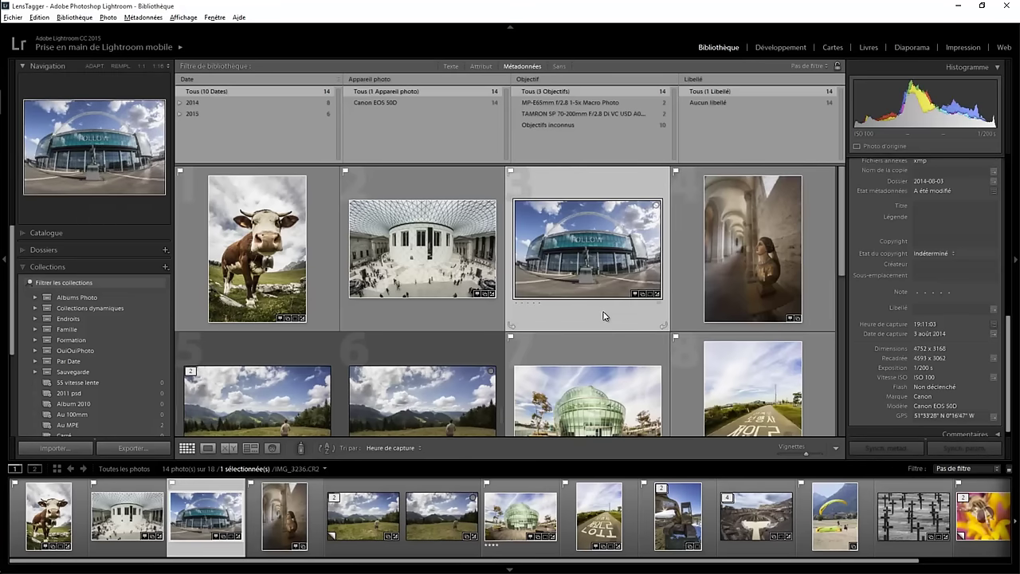
scroll(603, 315, down, 3)
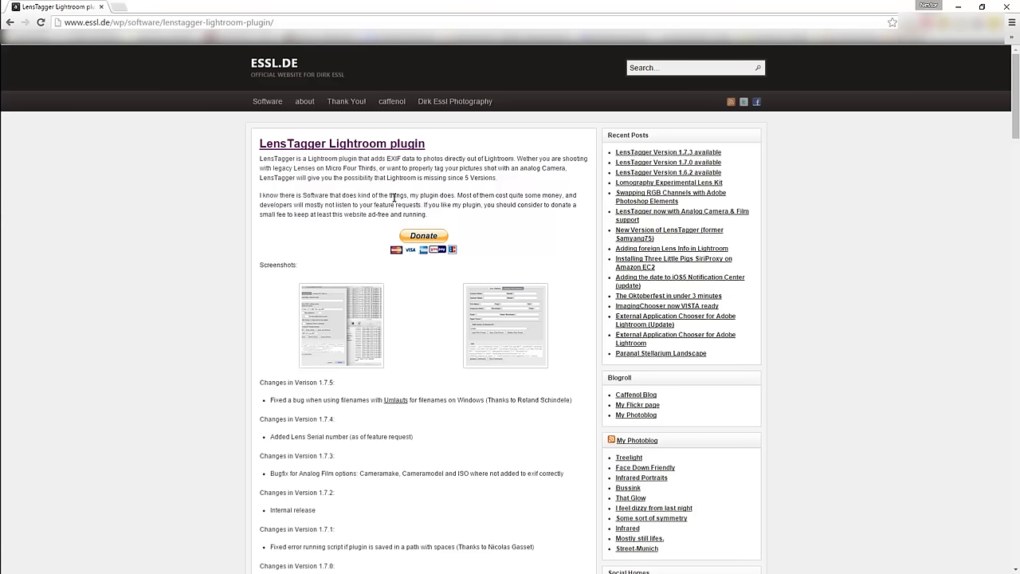
Step: Scroll down the LensTagger page and download LensTagger-1.7.5.zip
scroll(389, 194, down, 2)
scroll(388, 194, down, 3)
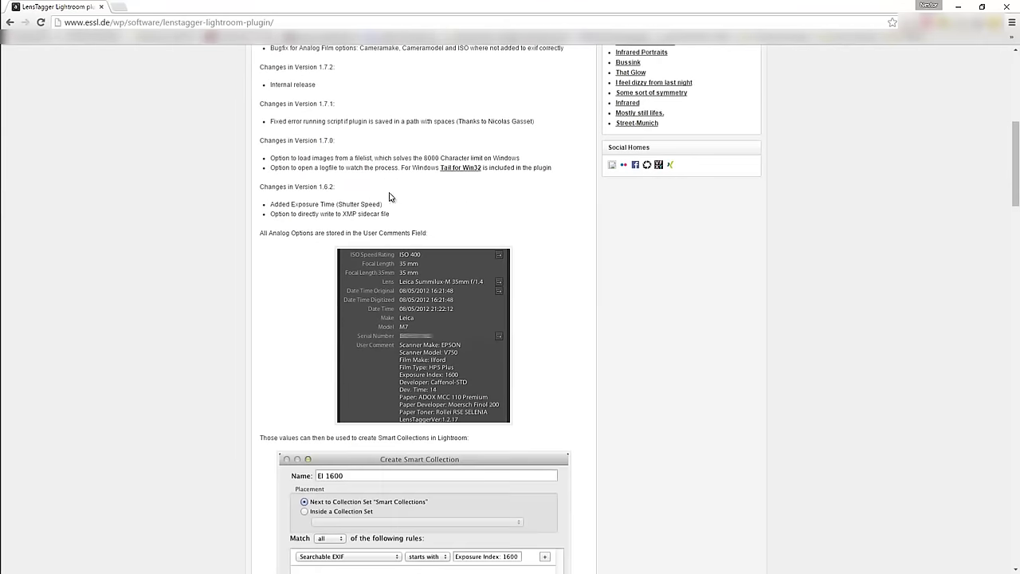
scroll(415, 212, down, 1)
scroll(415, 208, down, 2)
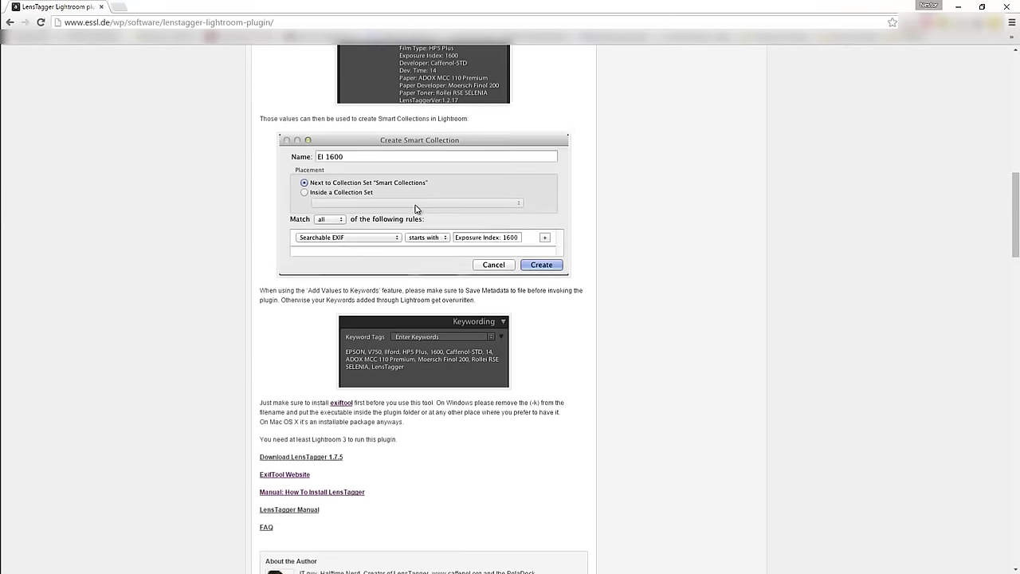
scroll(407, 209, down, 2)
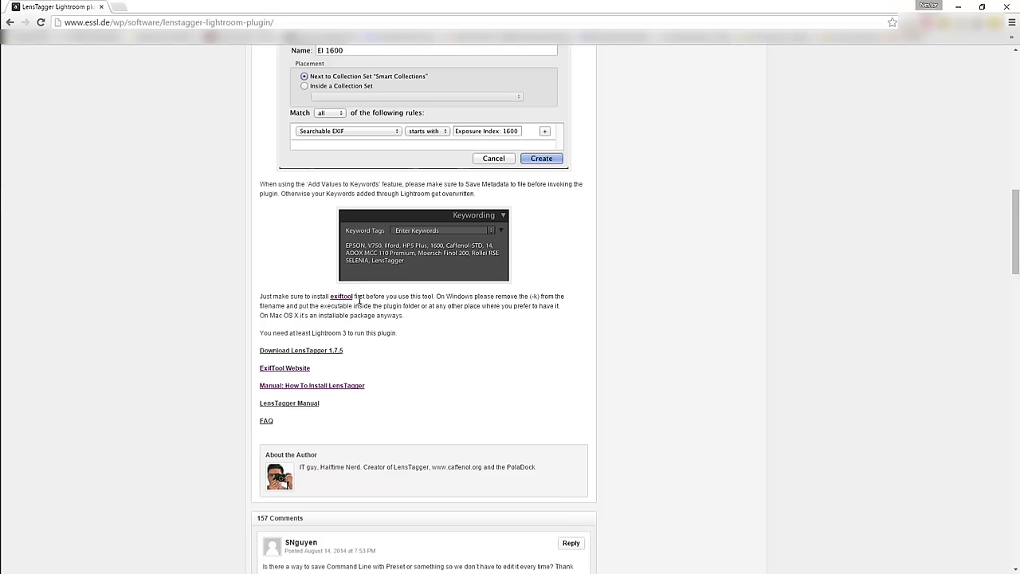
click(331, 352)
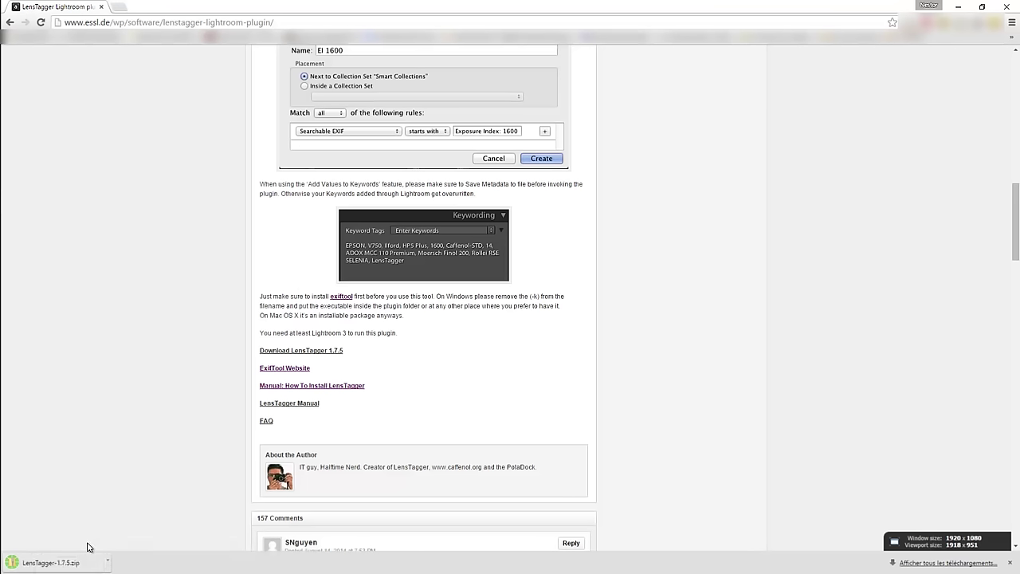
Step: Extract LensTagger.lrplugin from the zip into F:\formation\LensTagger, then go back to Chrome
click(76, 561)
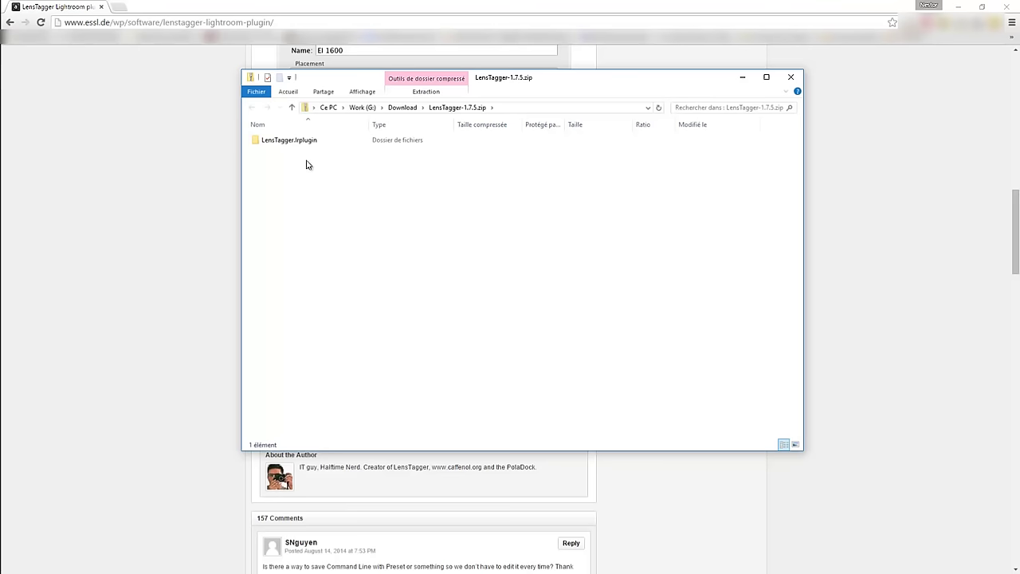
click(301, 146)
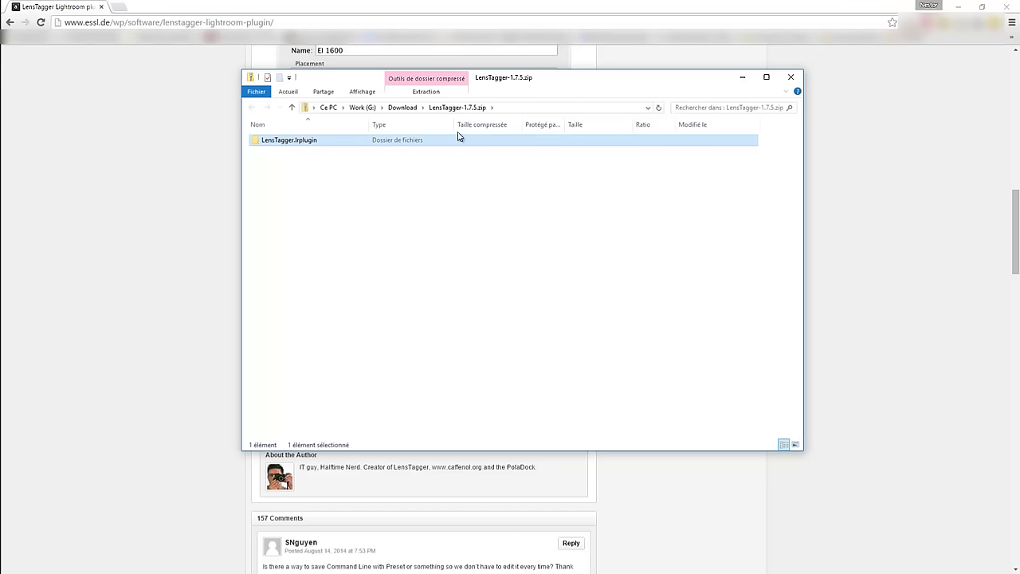
click(438, 92)
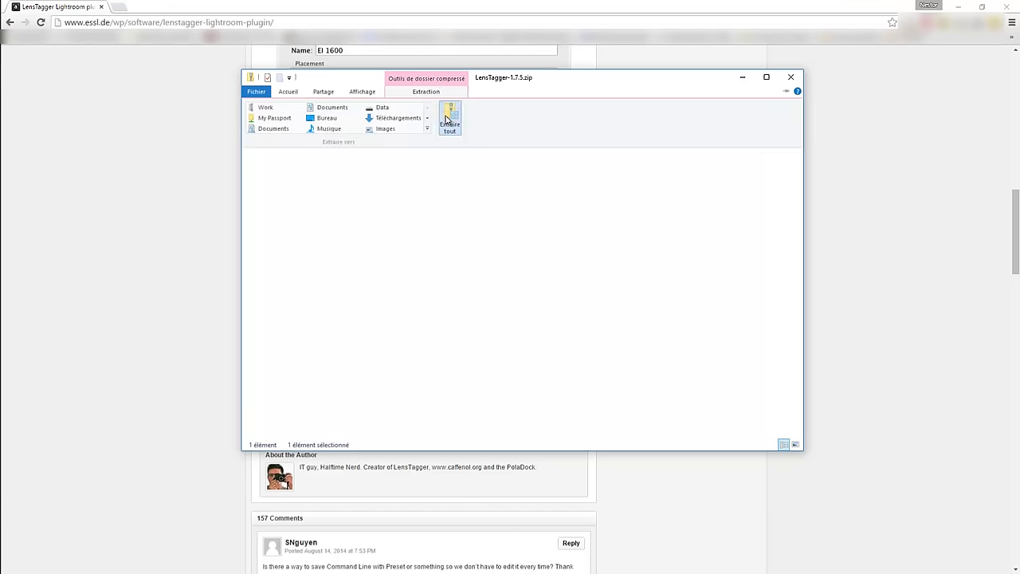
click(447, 120)
click(381, 247)
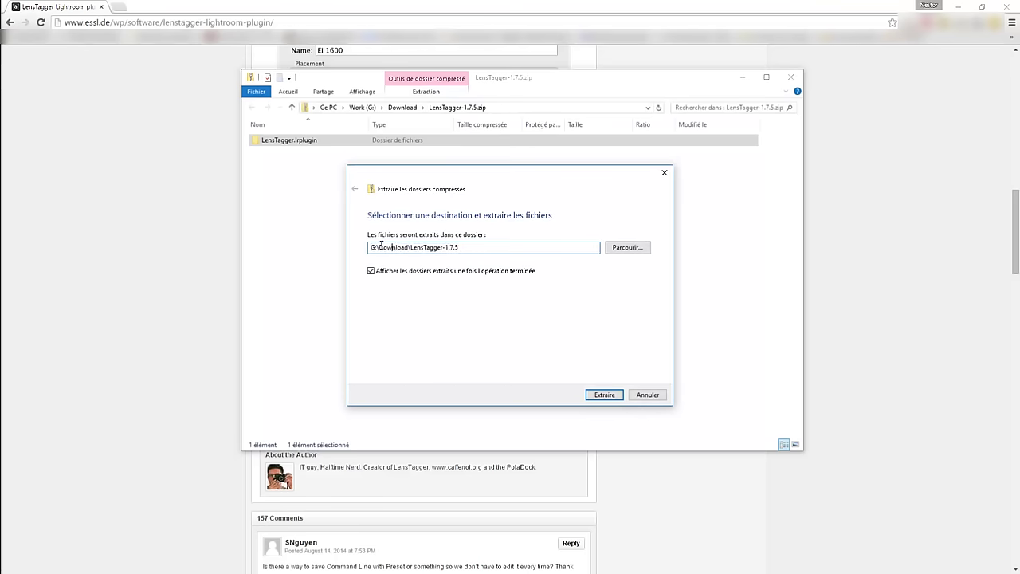
drag(381, 247, 519, 248)
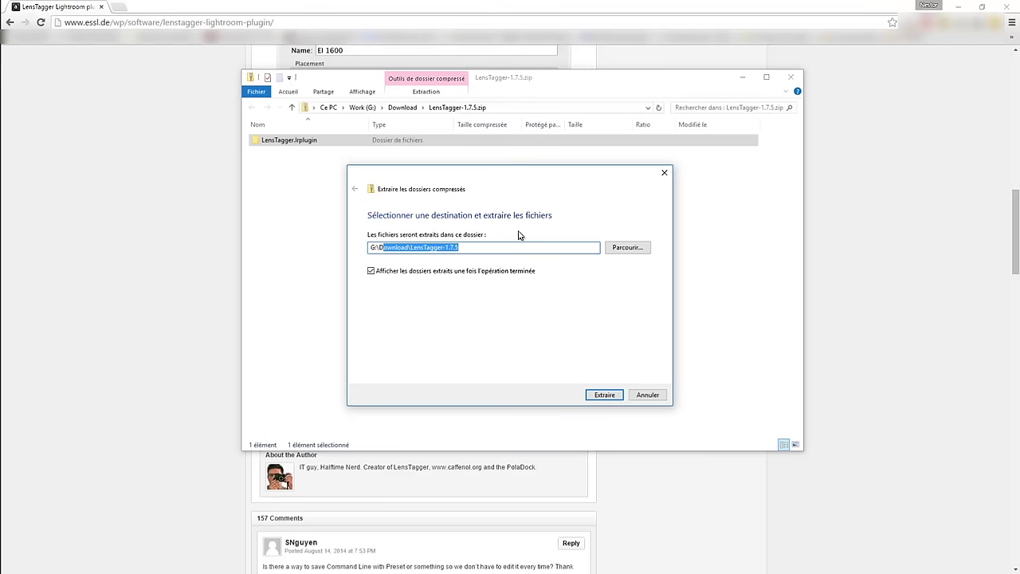
key(BackSpace)
key(BackSpace)
key(BackSpace)
key(BackSpace)
text(F:\formation\LensTagger)
key(Return)
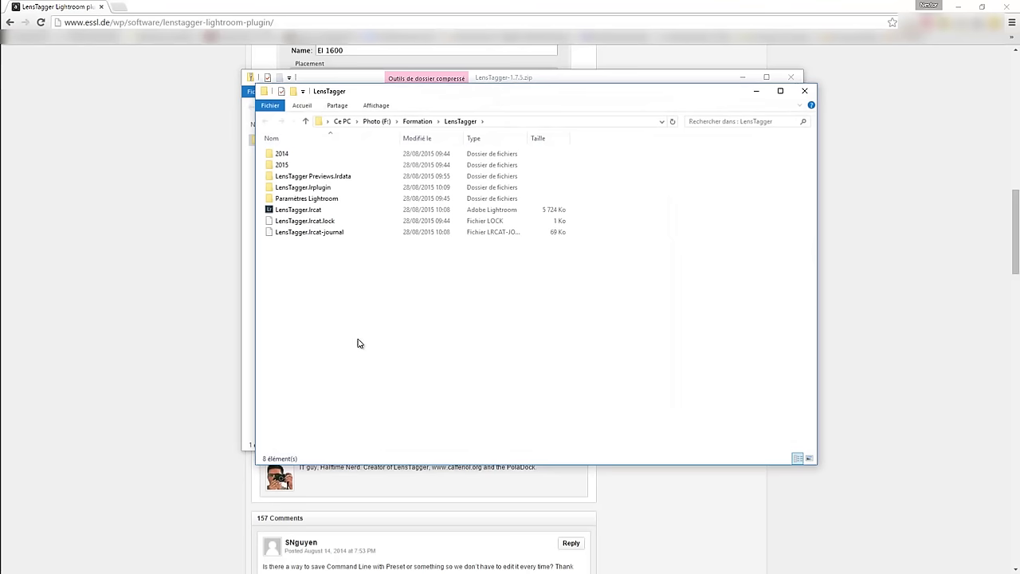
click(310, 177)
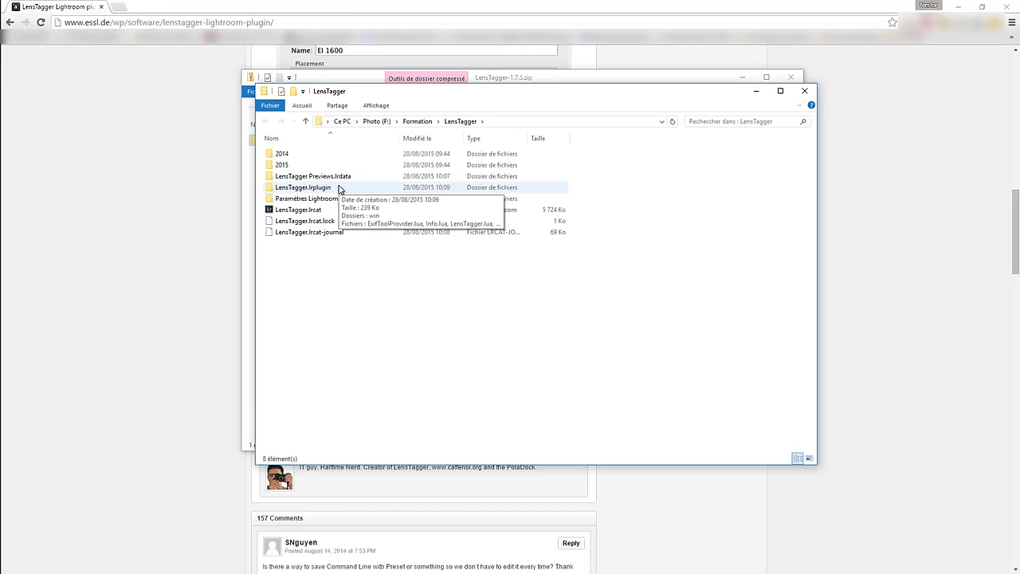
click(204, 126)
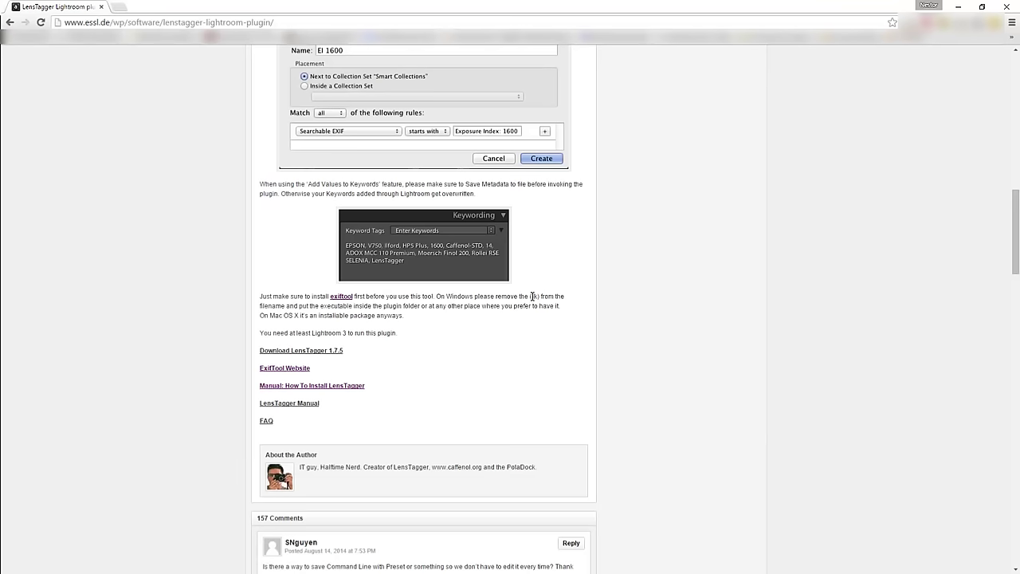
Step: Download exiftool-10.00.zip from the ExifTool website and open the archive
click(341, 296)
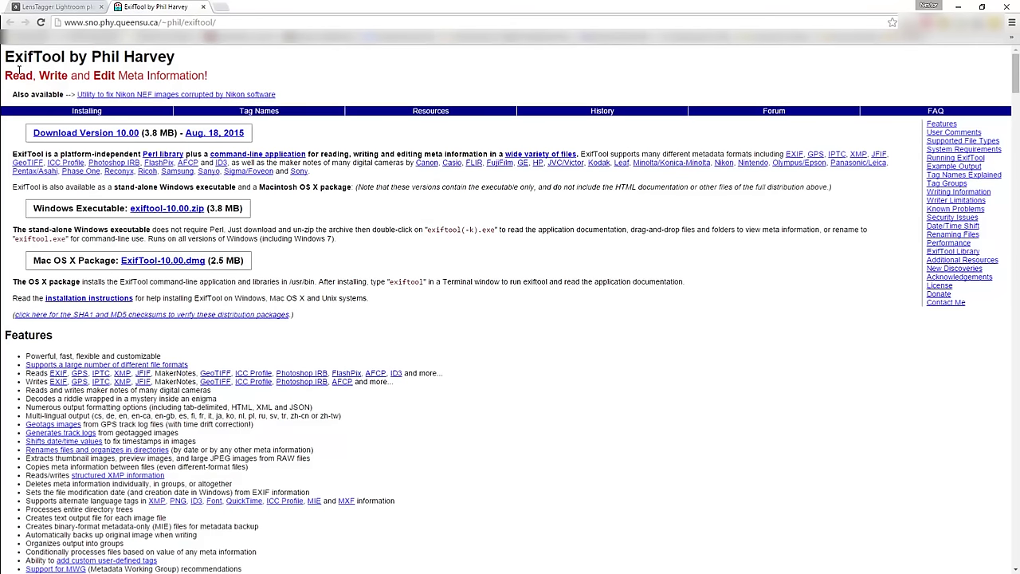
click(163, 211)
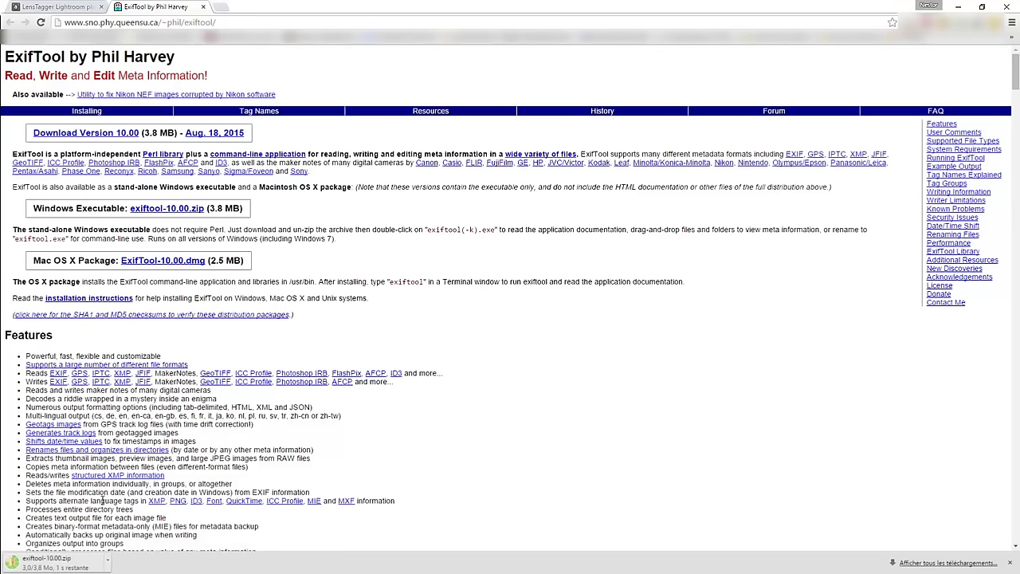
click(52, 562)
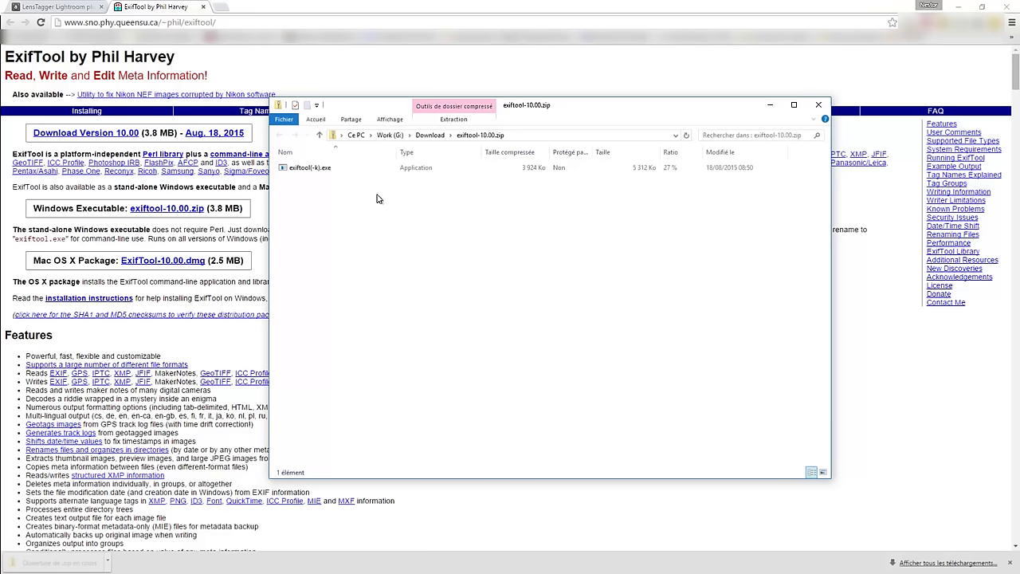
Step: Extract exiftool(-k).exe into F:\Formation\LensTagger\LensTagger.lrplugin
click(318, 170)
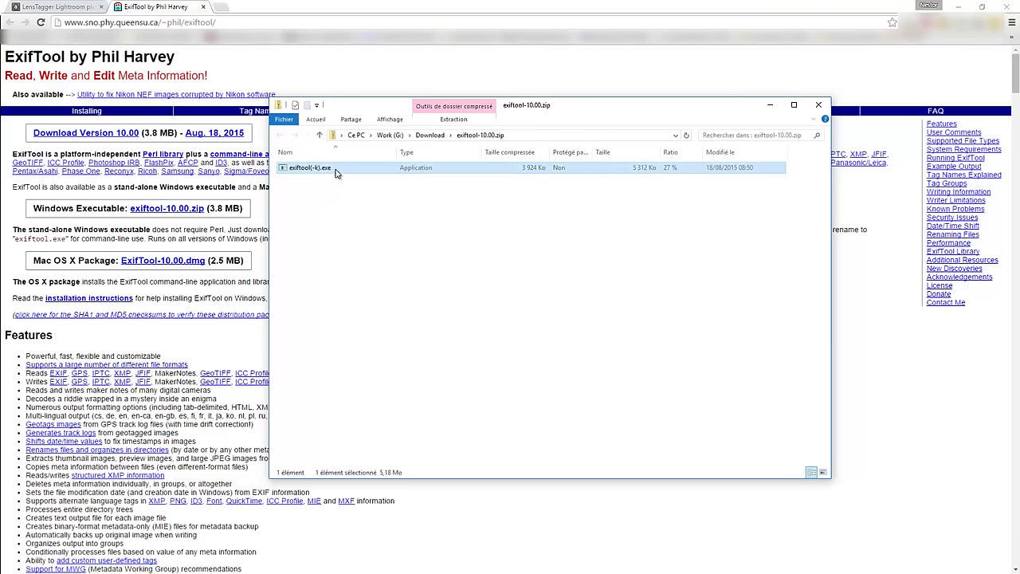
click(455, 120)
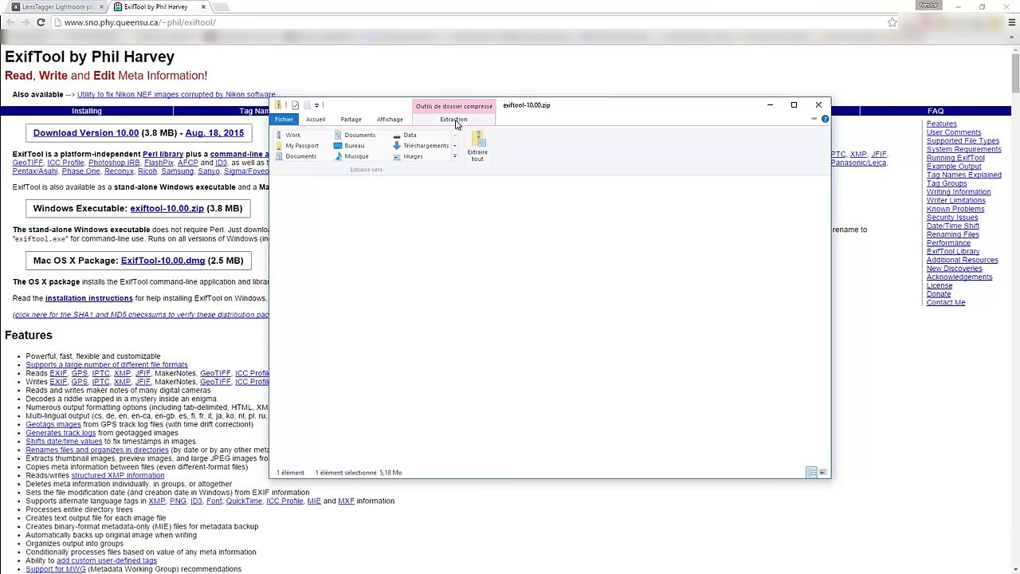
click(476, 152)
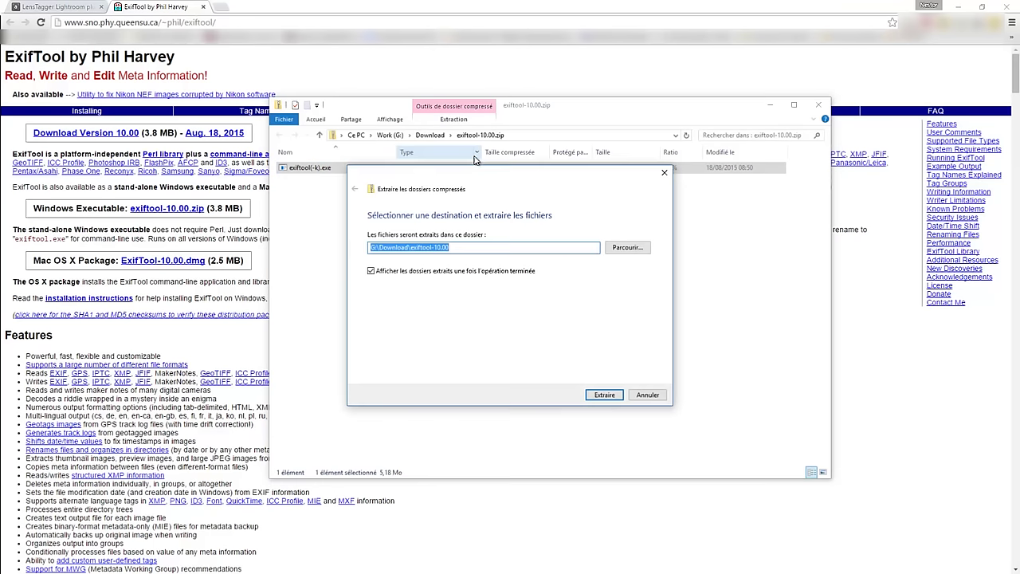
text(F)
key(Down)
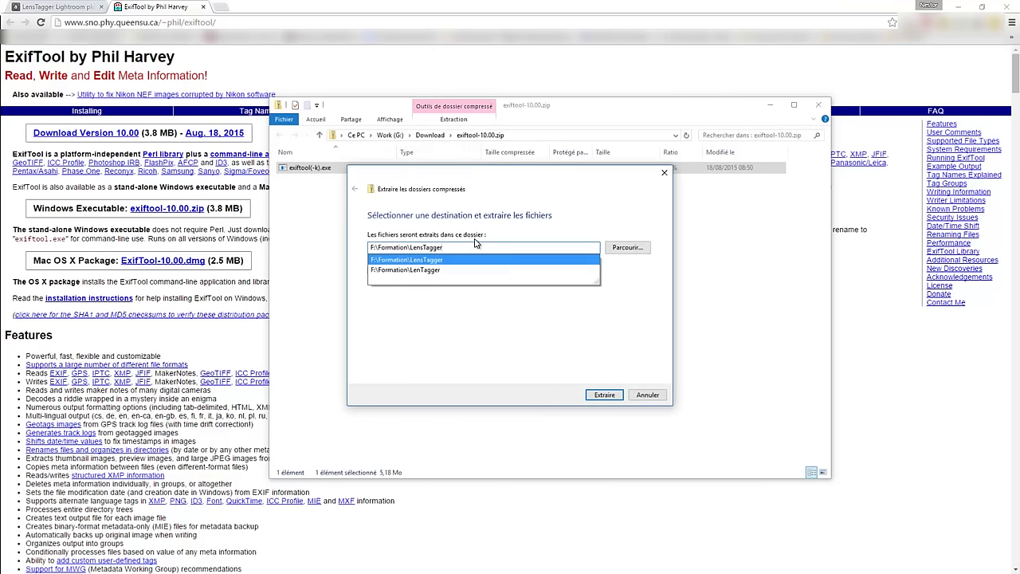
text(\)
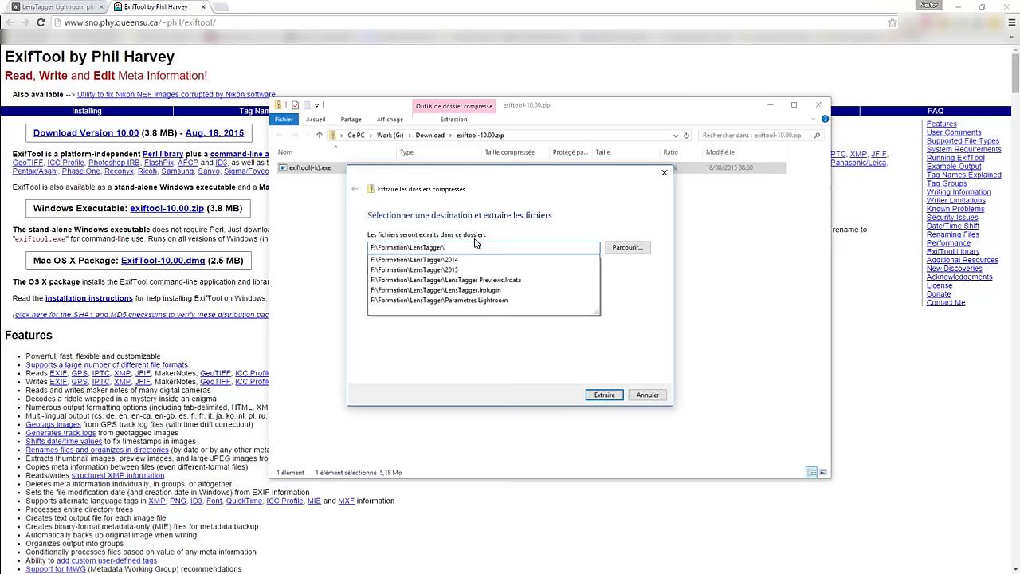
key(Down)
key(Down)
key(Down)
key(Down)
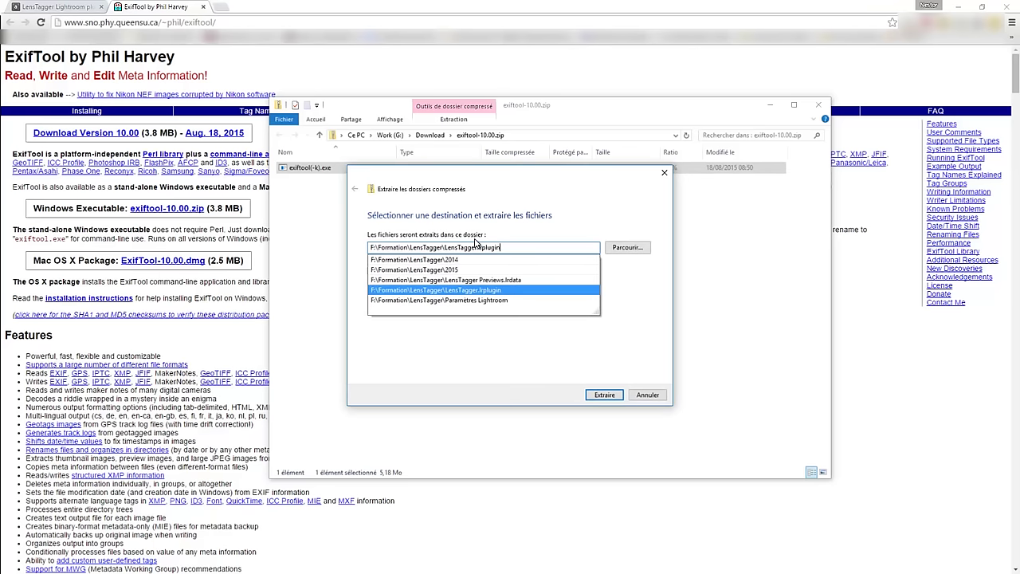
click(488, 292)
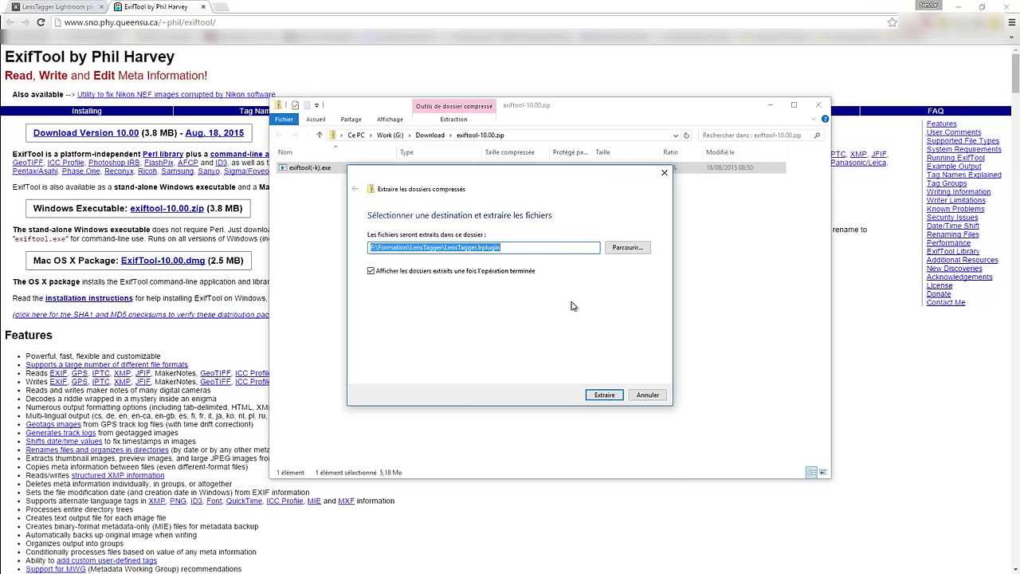
click(606, 392)
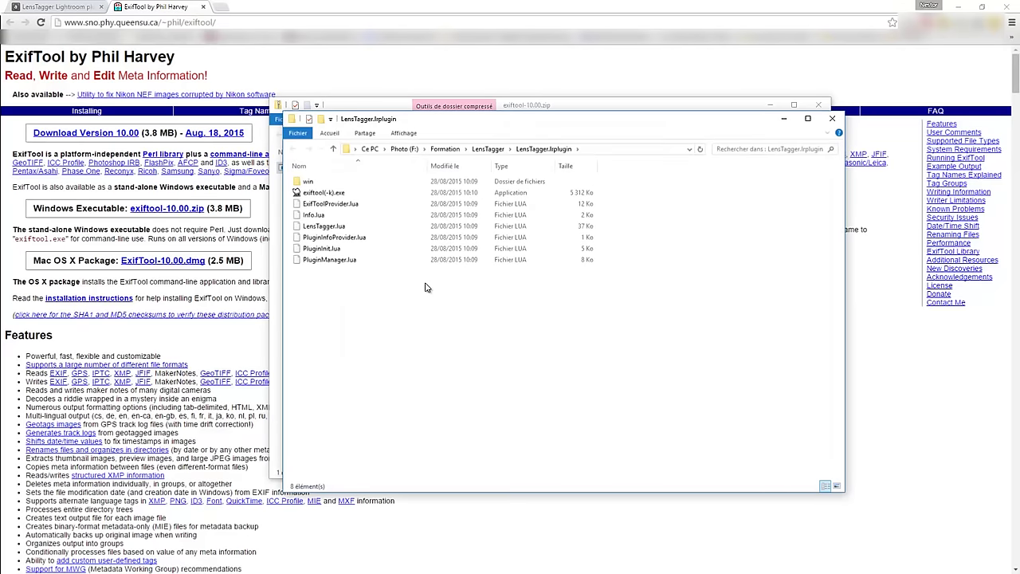
Step: Rename exiftool(-k).exe to exiftool.exe
right_click(322, 197)
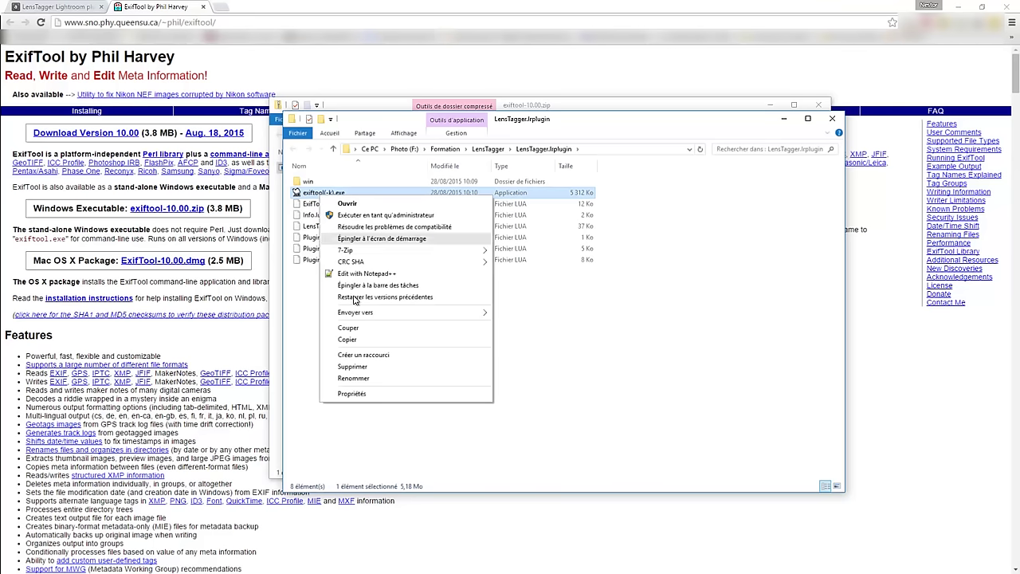
click(366, 380)
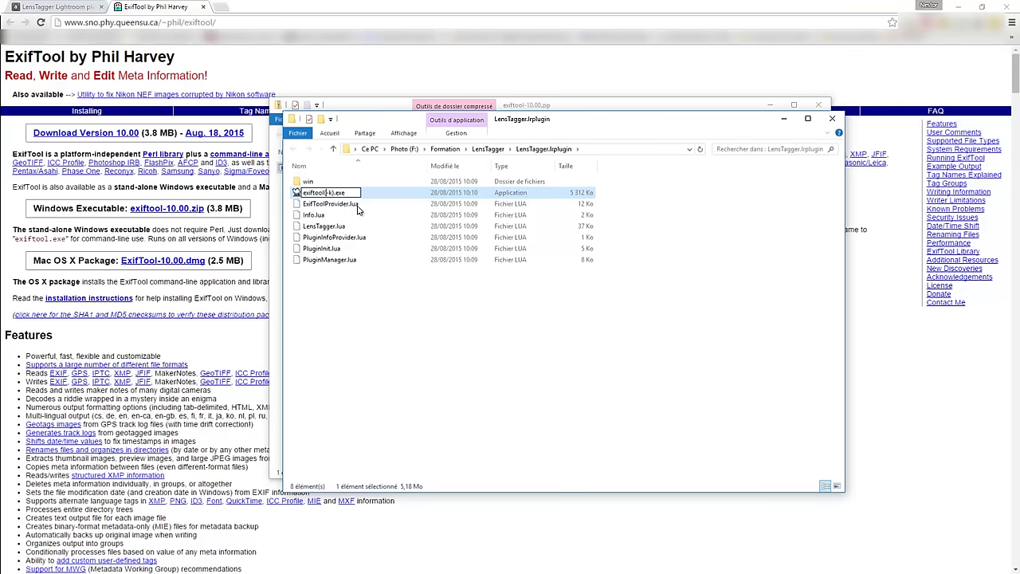
key(BackSpace)
key(BackSpace)
key(BackSpace)
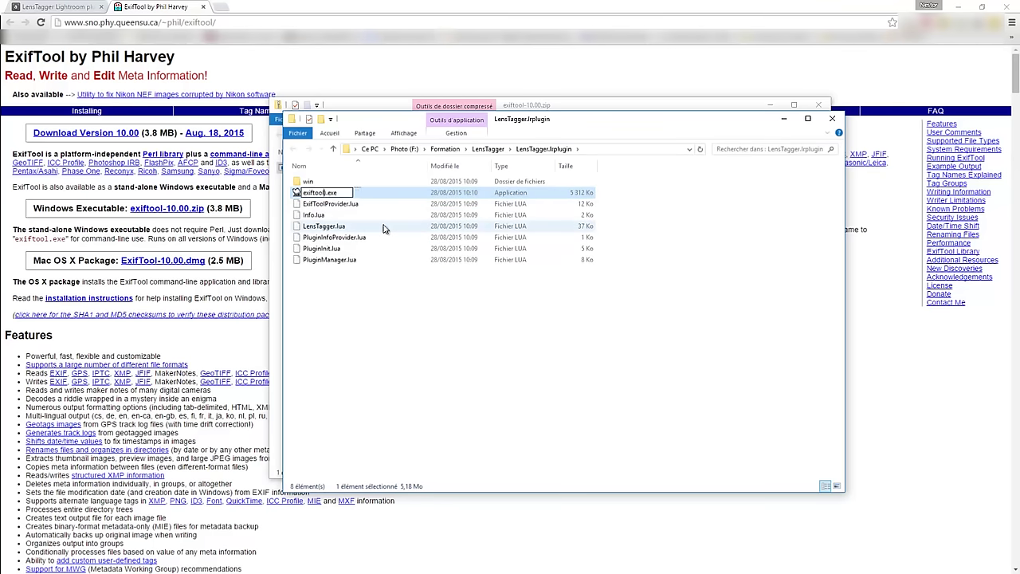
key(Return)
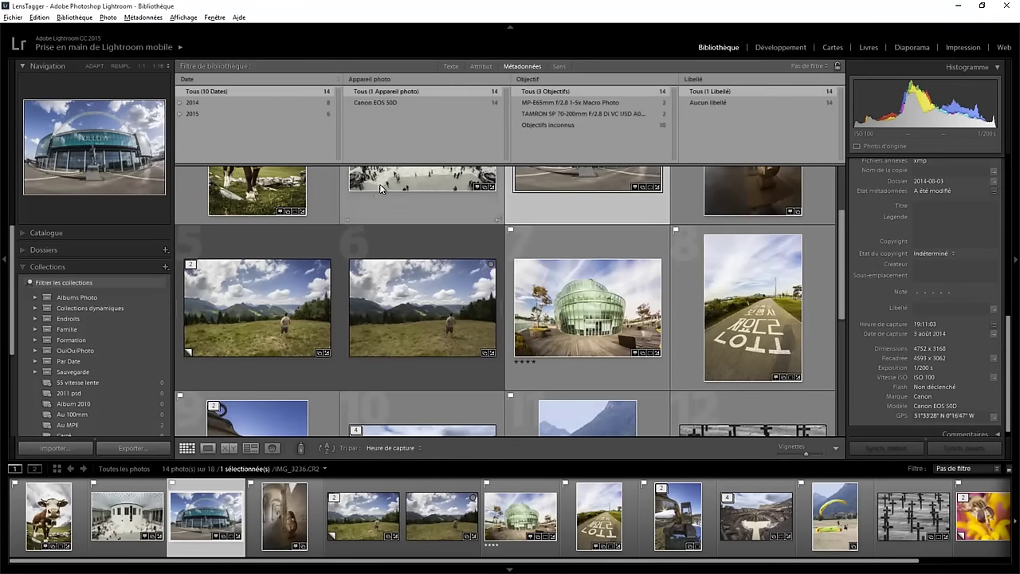
Step: Add the LensTagger.lrplugin folder in the Gestionnaire de modules externes
click(12, 17)
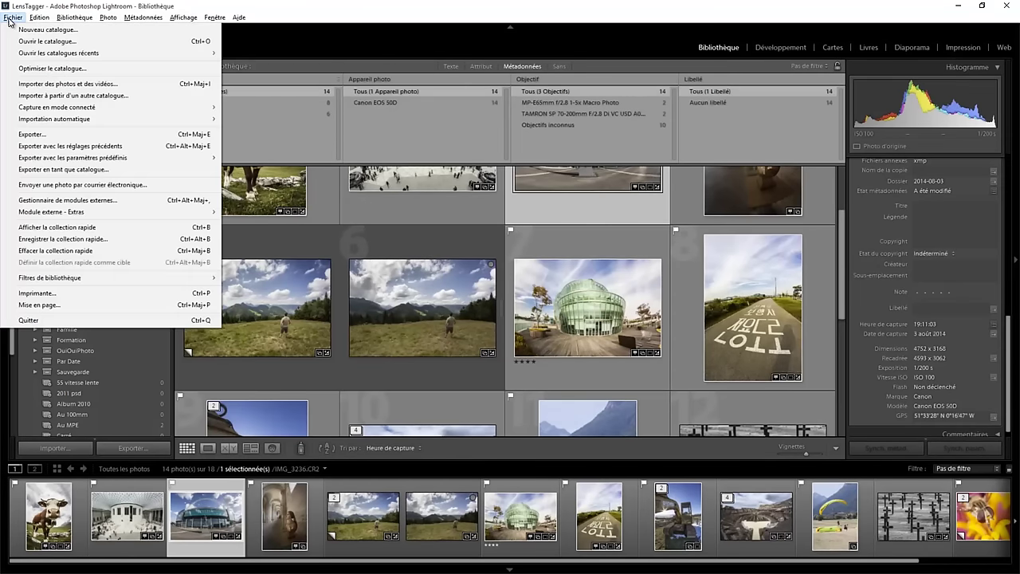
click(60, 200)
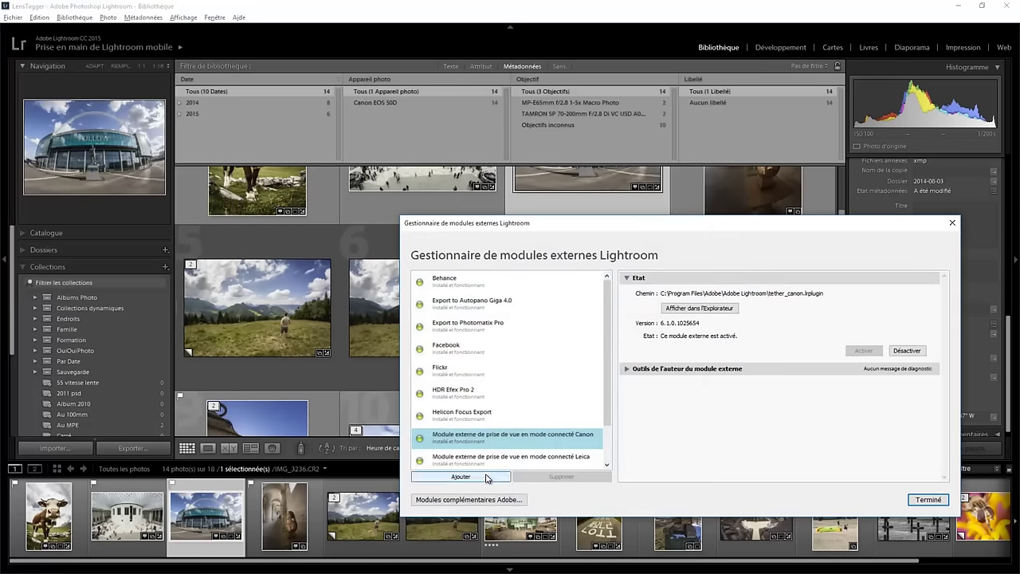
click(482, 478)
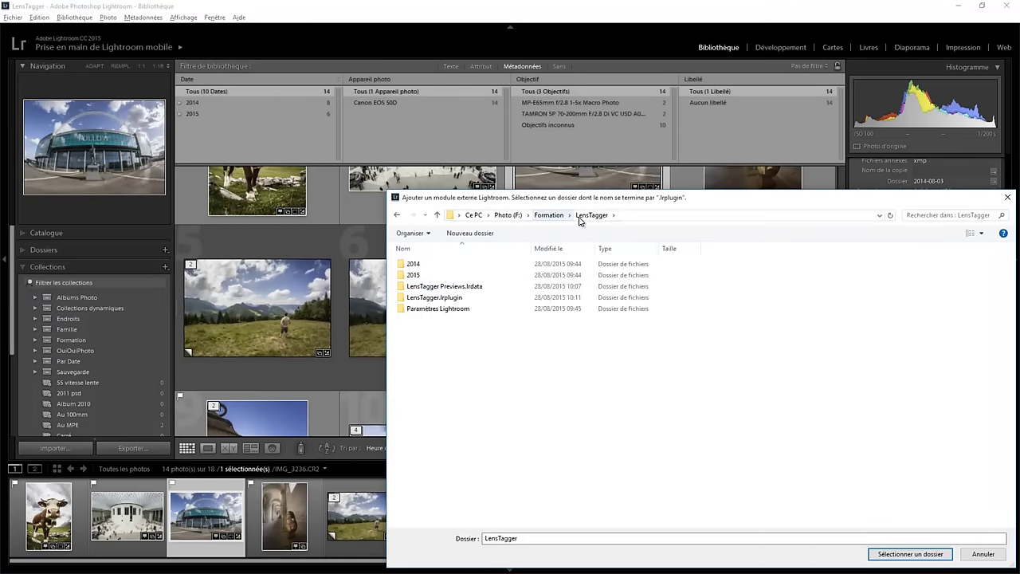
click(440, 301)
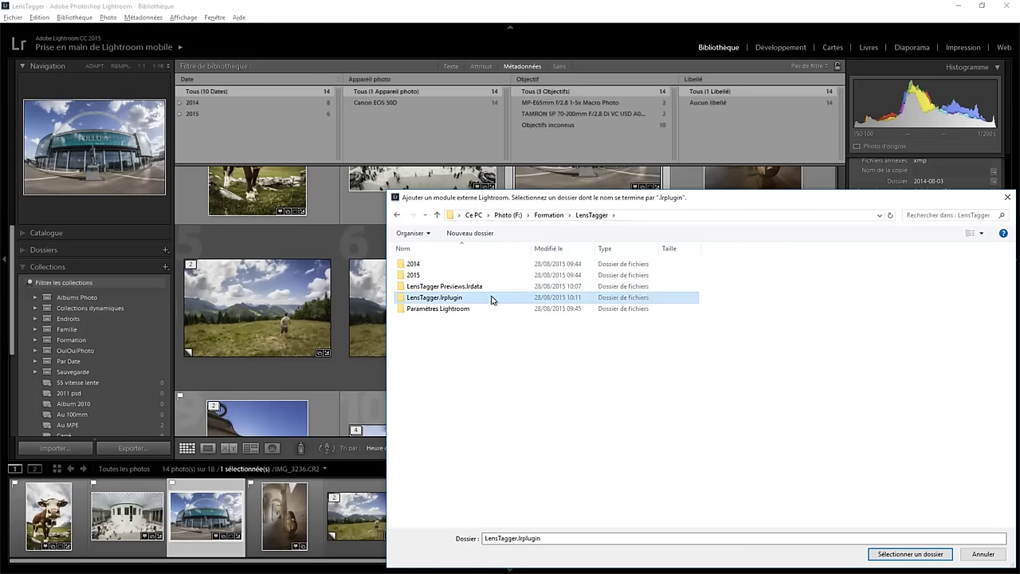
click(901, 553)
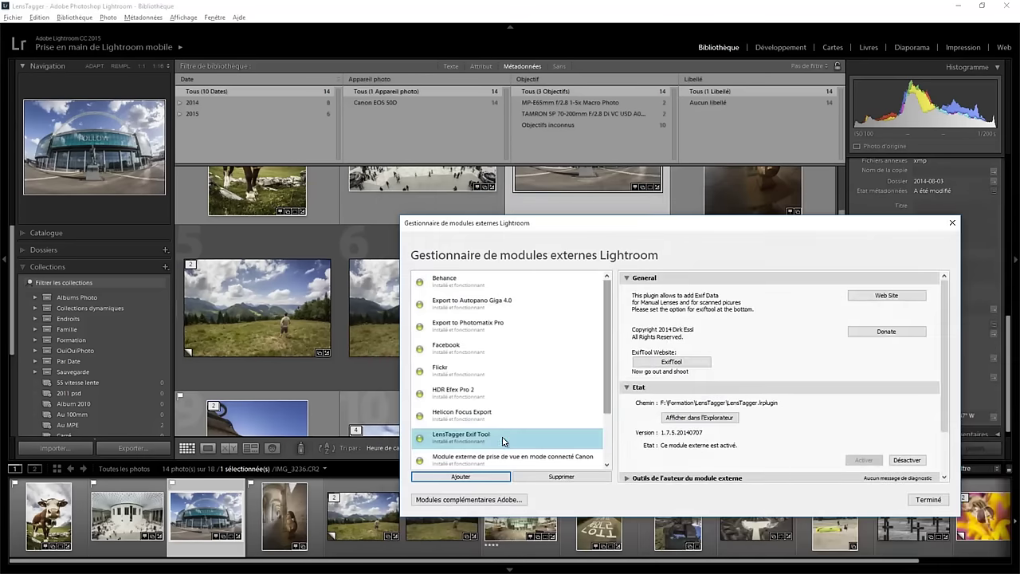
Step: Set the plug-in's exiftool path to exiftool.exe and close the plug-in manager with Terminé
drag(680, 225, 482, 160)
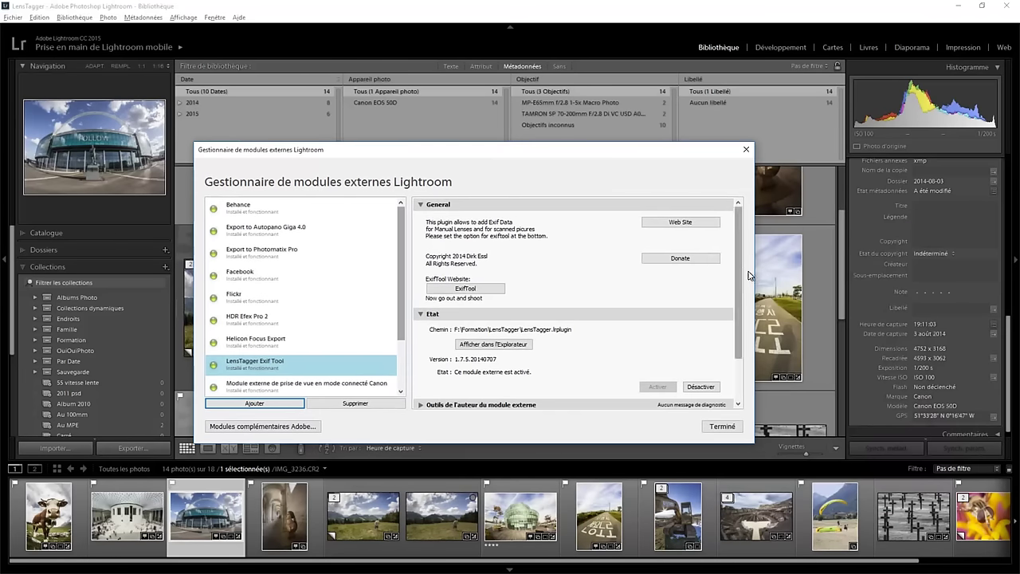
drag(739, 282, 740, 327)
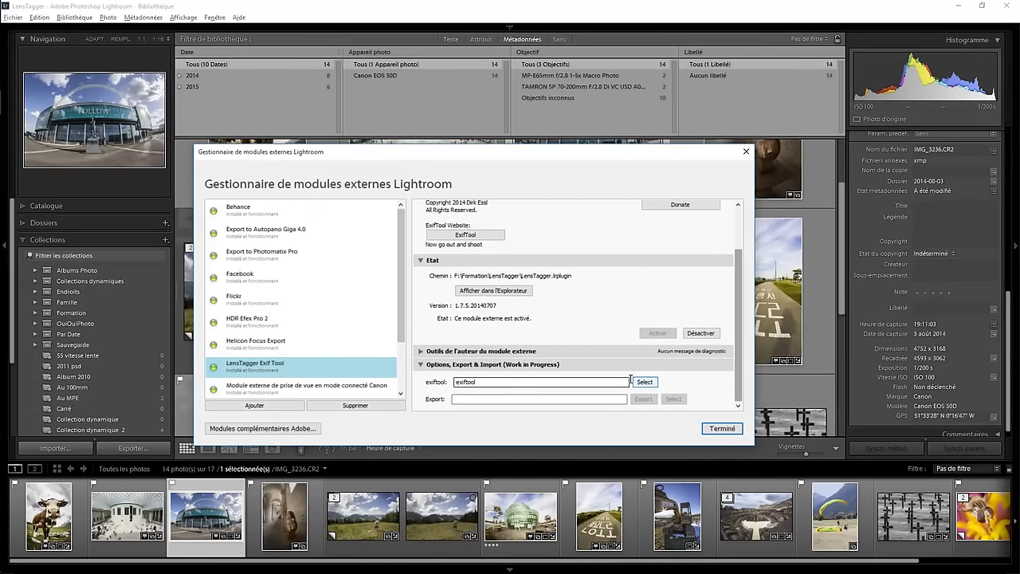
click(644, 384)
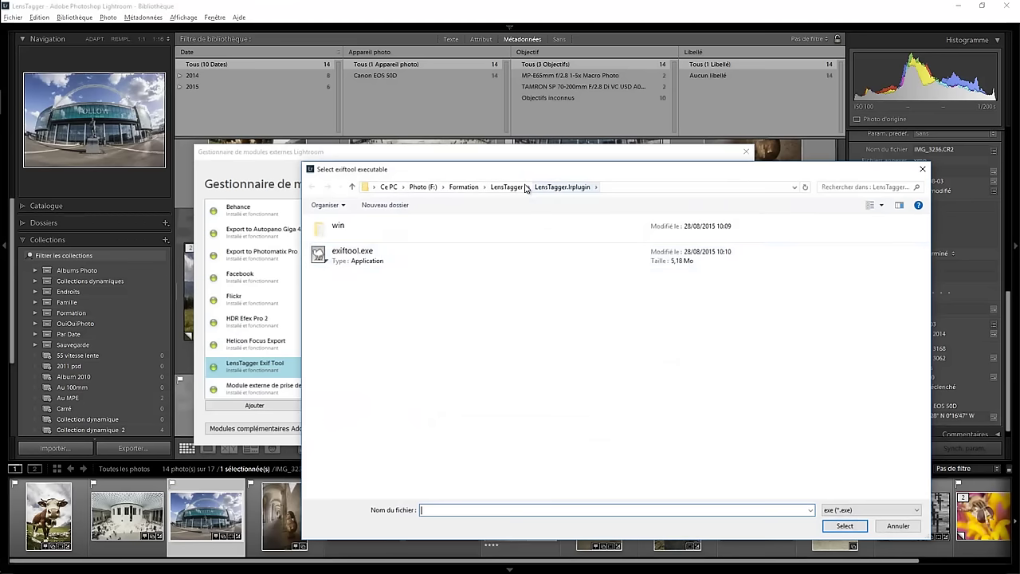
click(374, 260)
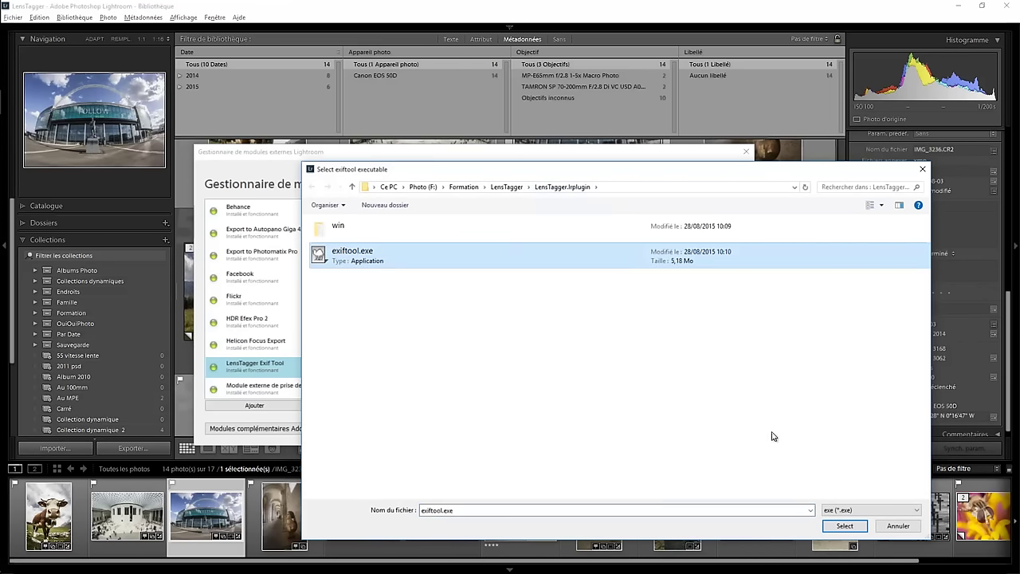
click(837, 526)
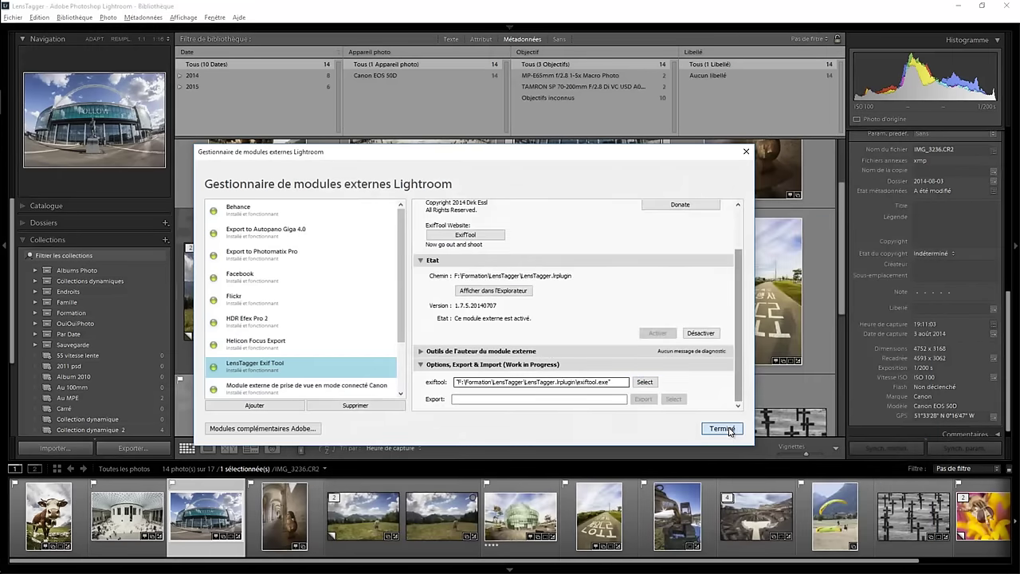
click(721, 428)
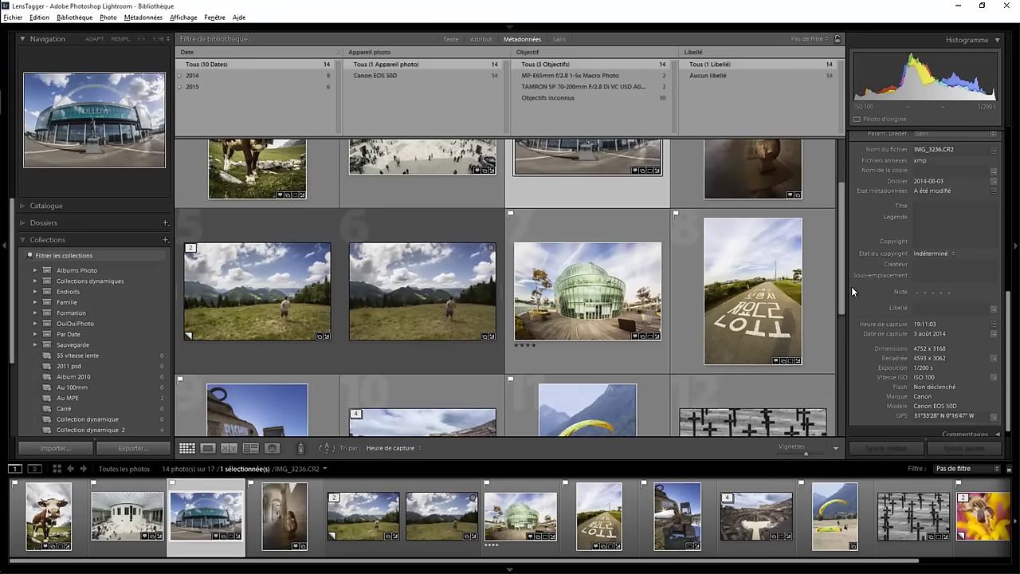
Step: Select the cow photo and launch LensTagger Exif Tool from Module externe - Extras
scroll(844, 287, up, 2)
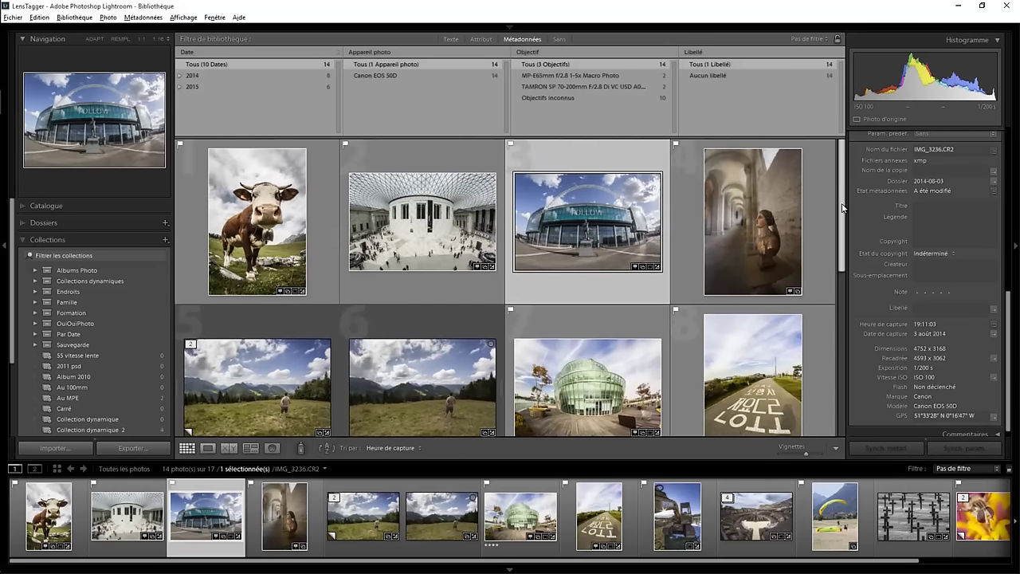
click(331, 237)
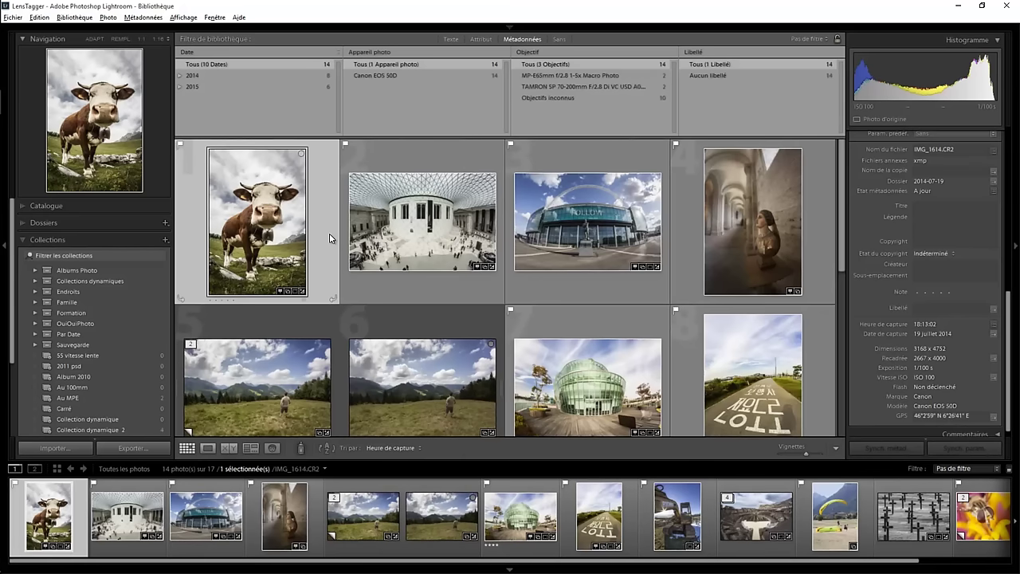
click(14, 17)
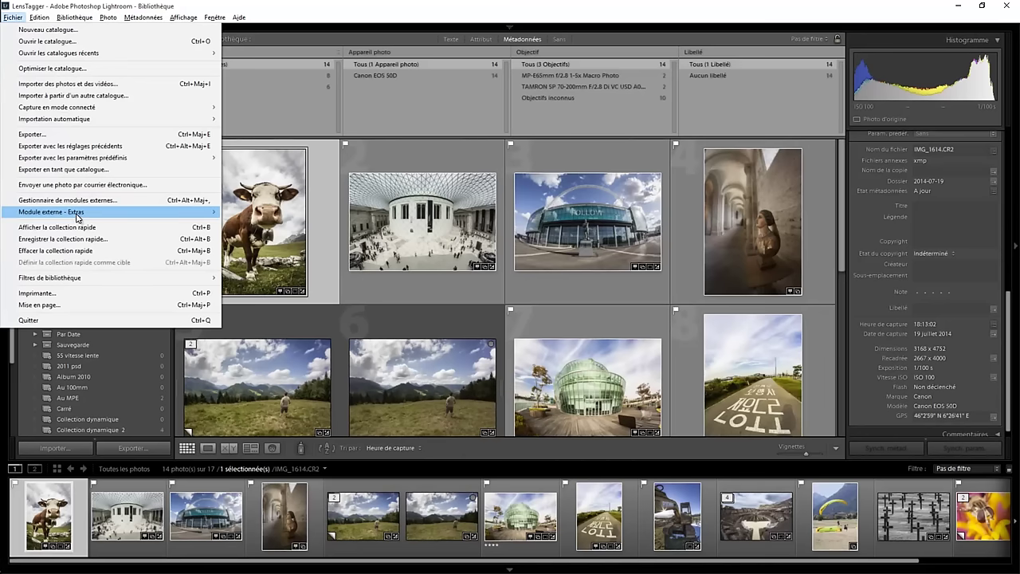
mouse_move(51, 212)
click(257, 270)
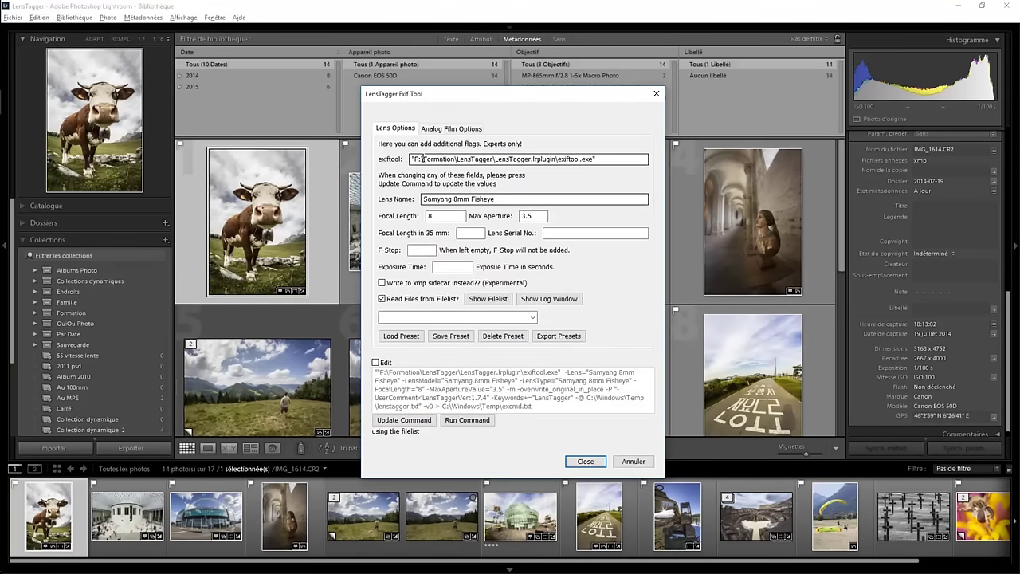
Step: Change the lens name to Samyang 8mm oeil de poisson and uncheck Read Files from Filelist
click(504, 199)
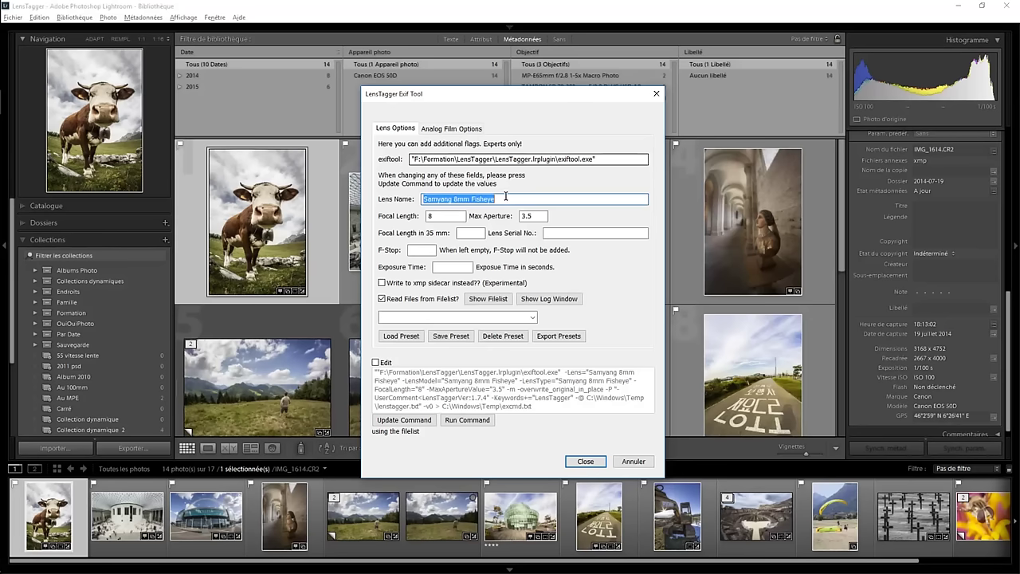
click(503, 199)
mouse_move(503, 200)
mouse_down()
mouse_move(441, 202)
mouse_move(514, 198)
mouse_up()
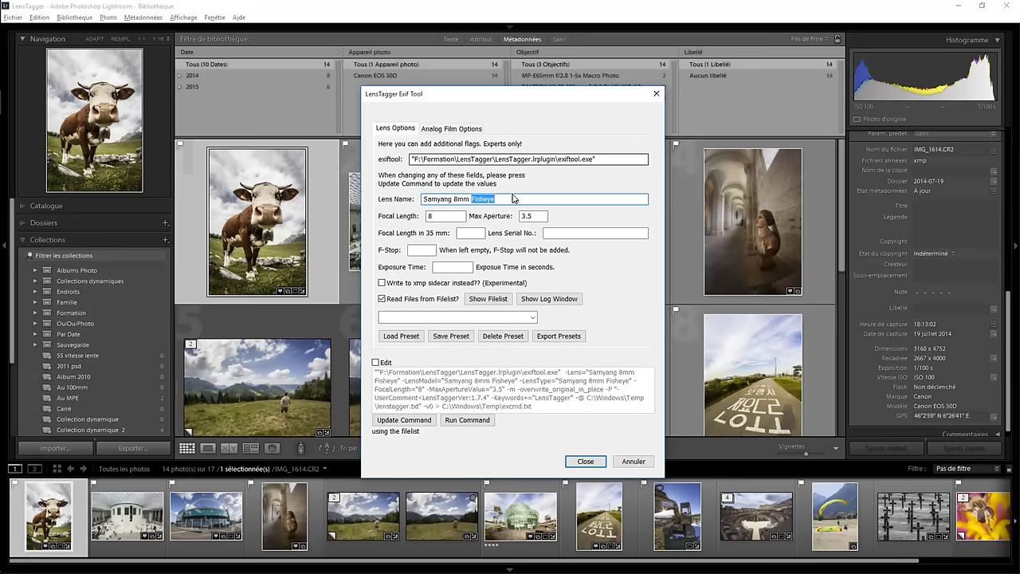
text(oeil de poi)
text(sson)
double_click(445, 215)
key(Tab)
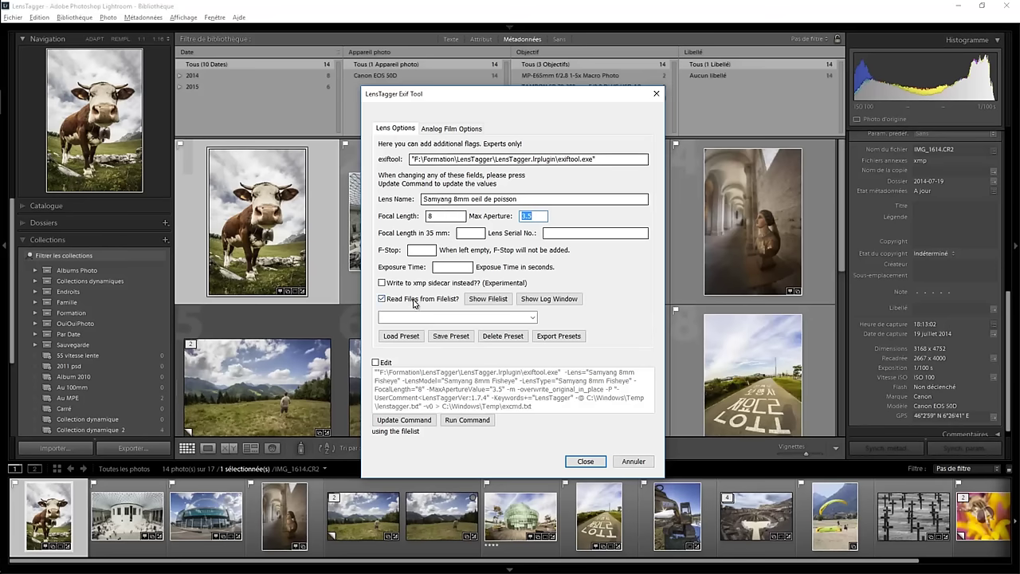
mouse_move(382, 299)
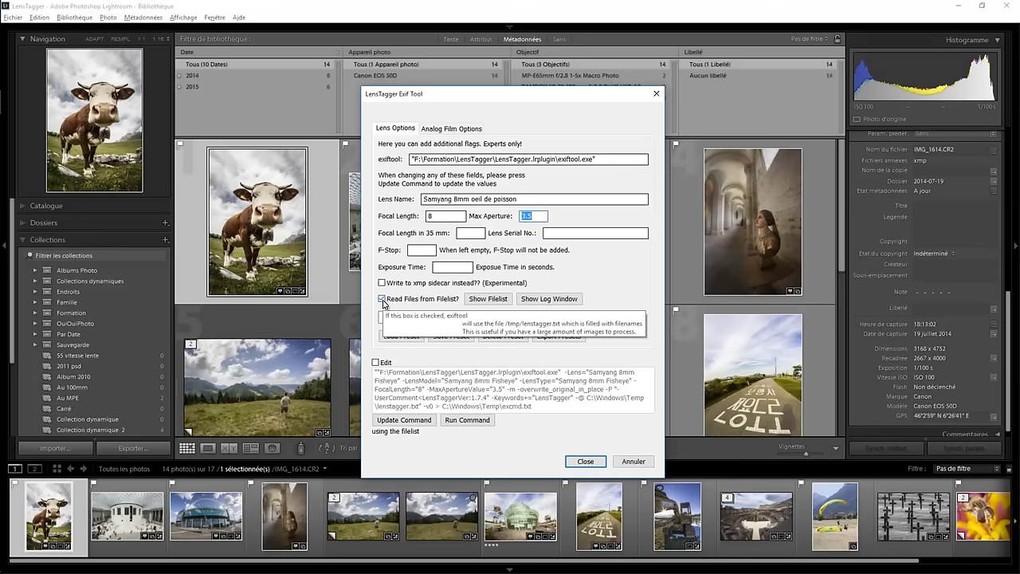
click(383, 300)
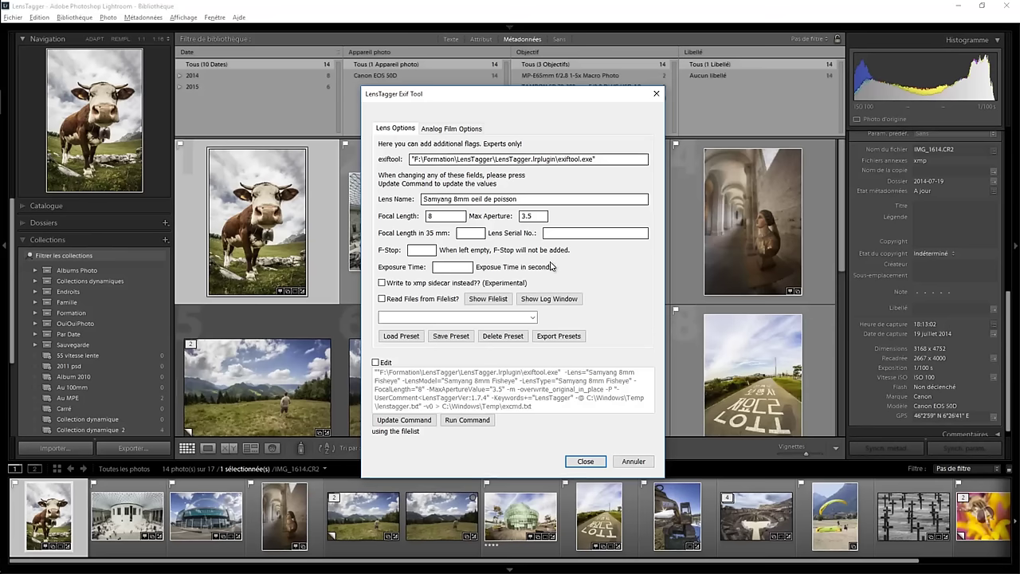
Step: Run the LensTagger command on the cow photo, then close the tool once it succeeds
click(404, 420)
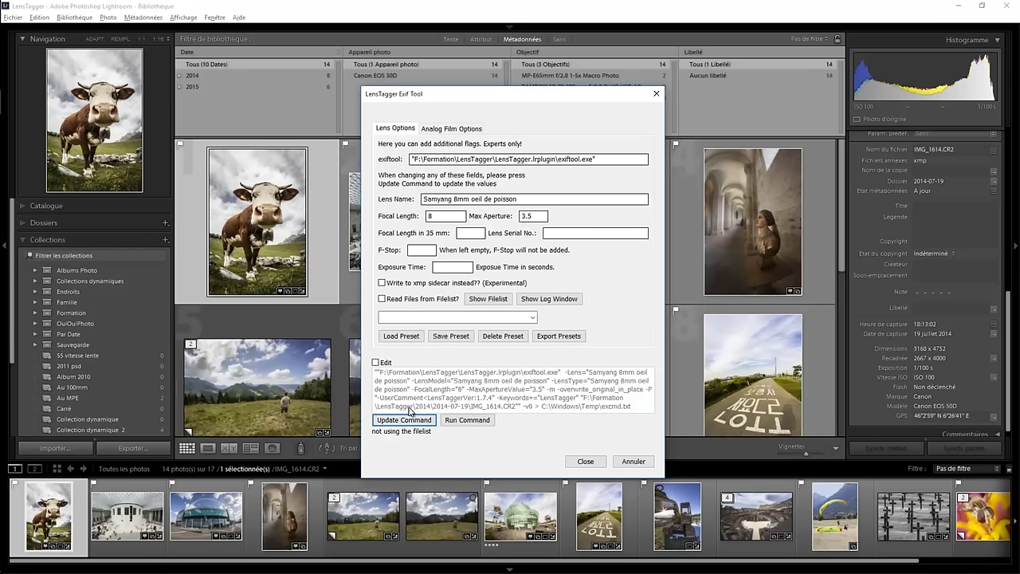
click(467, 421)
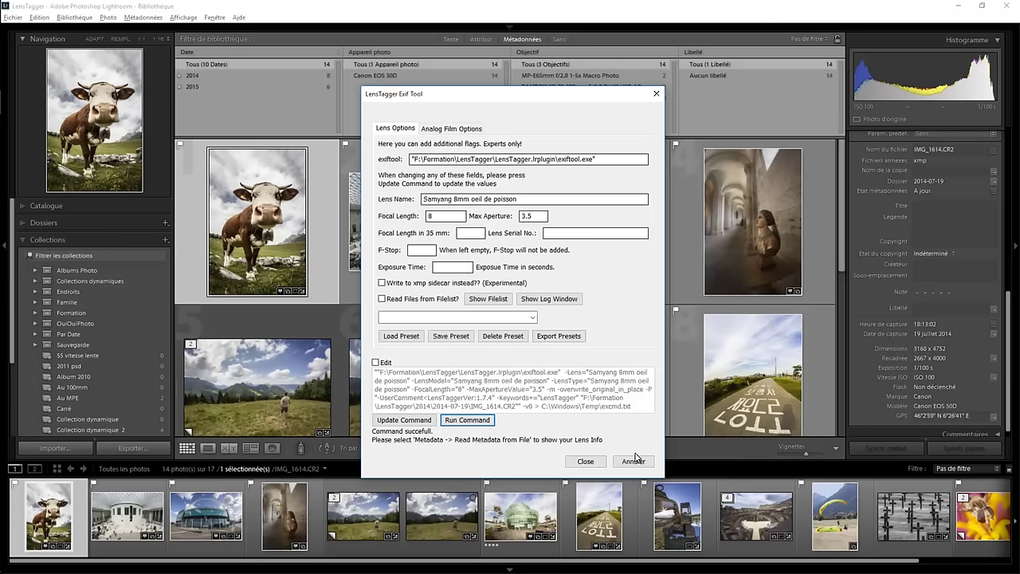
click(586, 461)
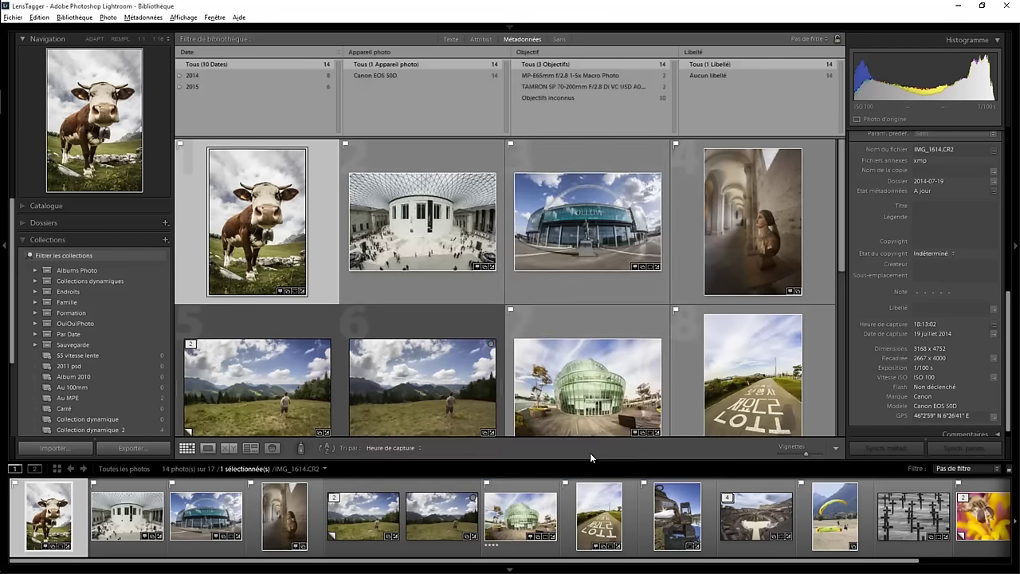
Step: Read the cow photo's metadata from file and confirm Samyang 8mm oeil de poisson in the lens filter
click(145, 17)
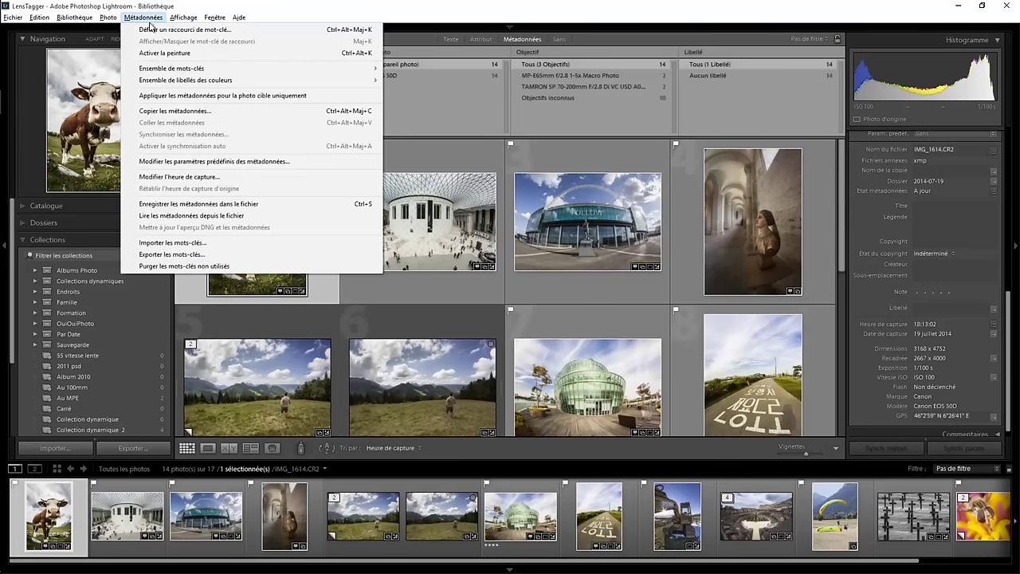
click(207, 218)
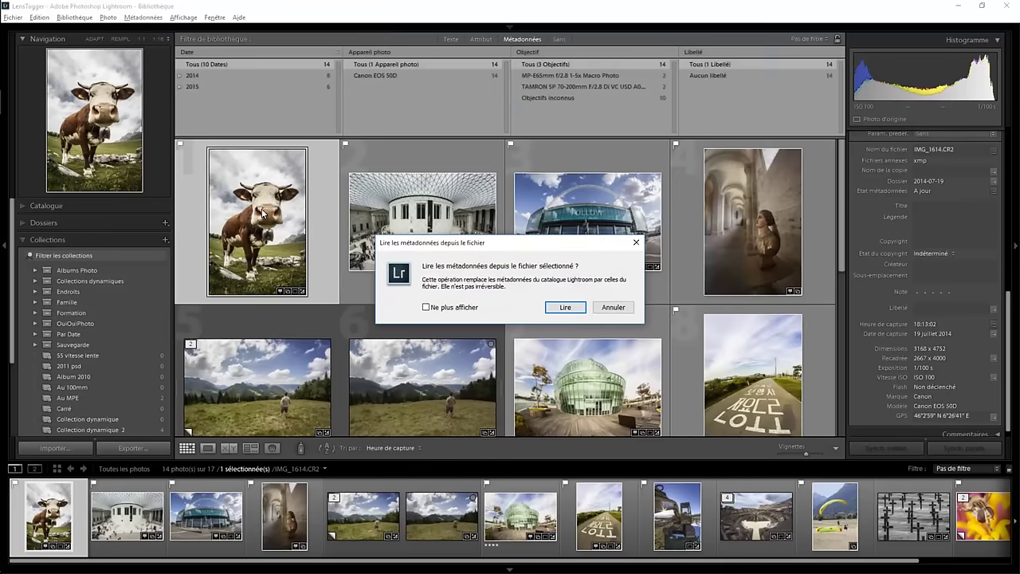
click(566, 307)
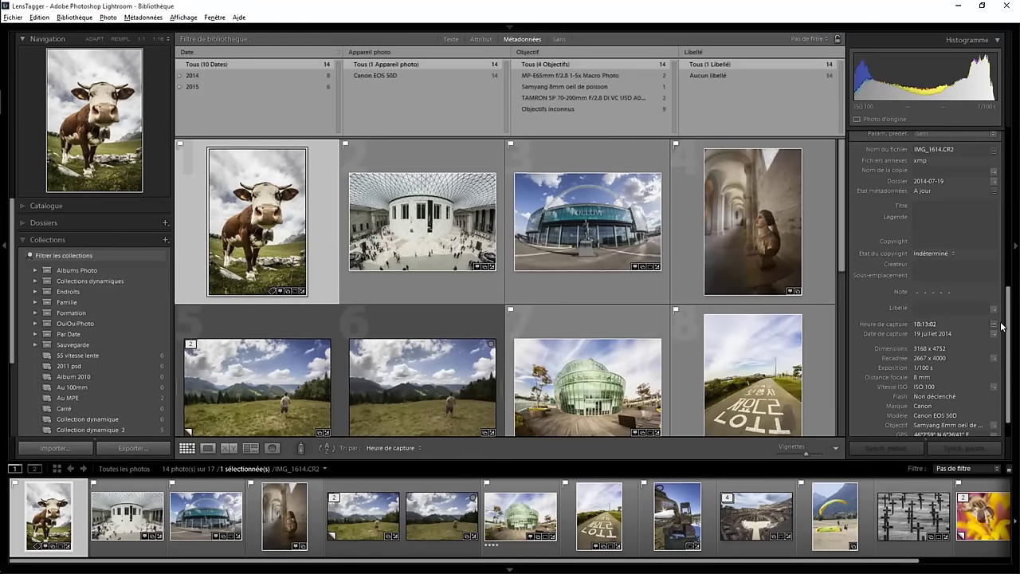
scroll(1010, 331, down, 2)
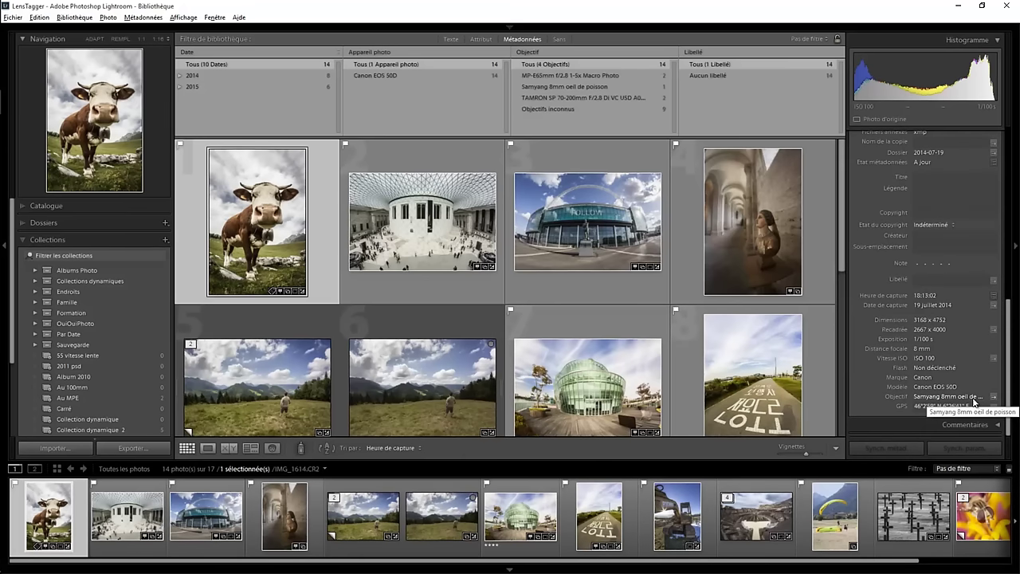
click(551, 86)
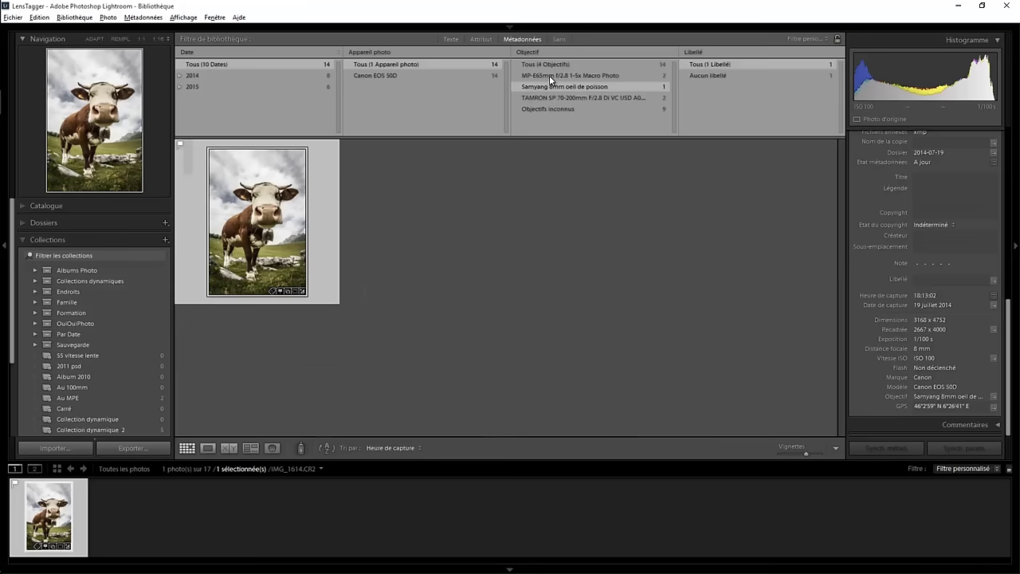
click(545, 64)
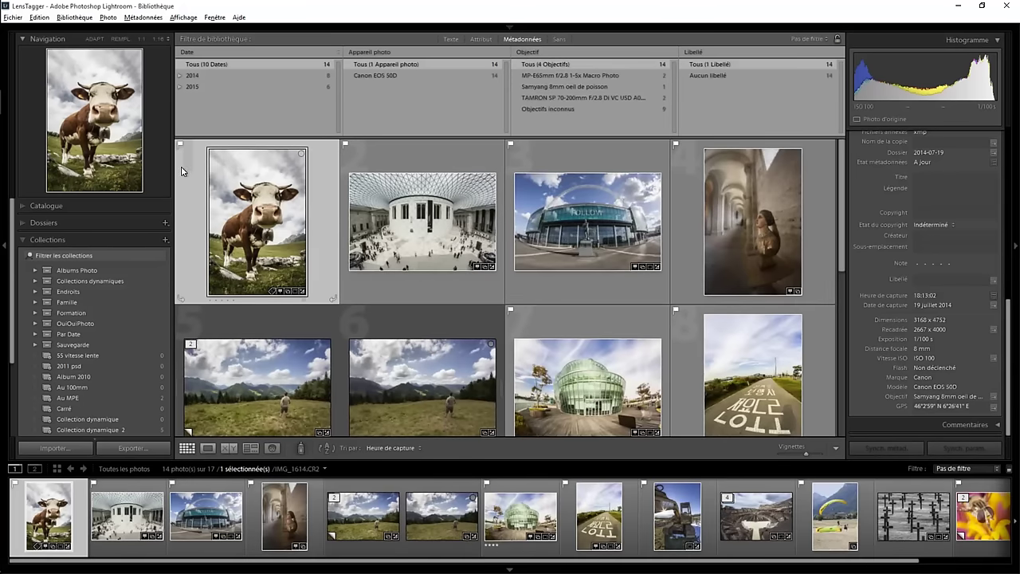
Step: Open the Fichier menu to reach the plug-in extras offering LensTagger
click(16, 20)
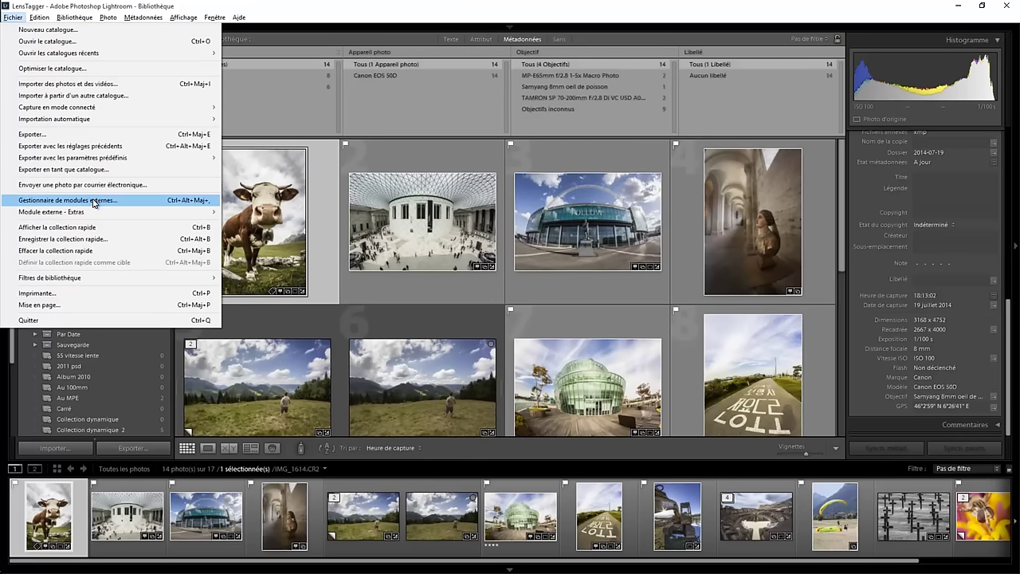
mouse_move(51, 212)
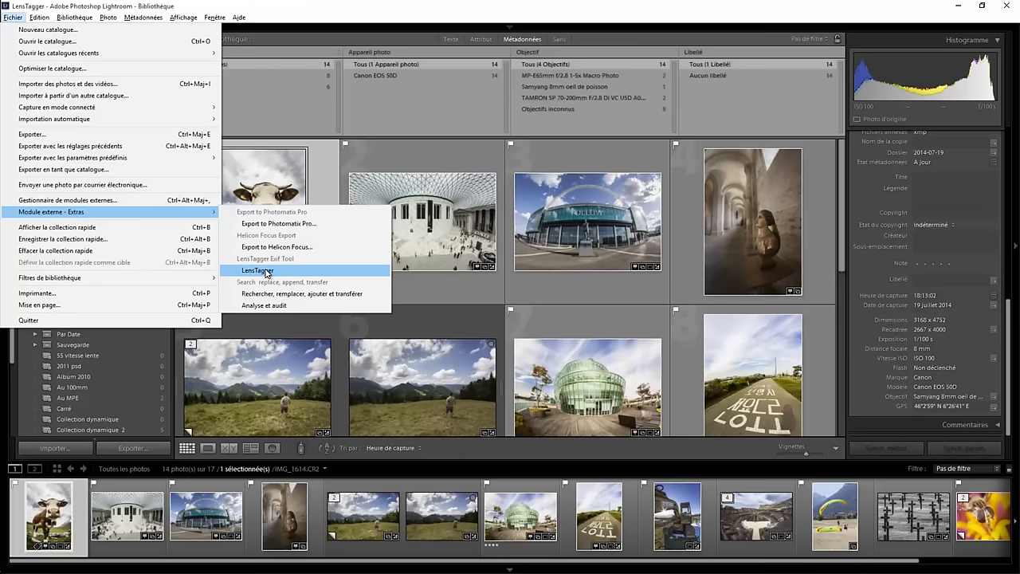
Step: Launch LensTagger and rename the lens to Samyang 8mm Fisheye
click(257, 271)
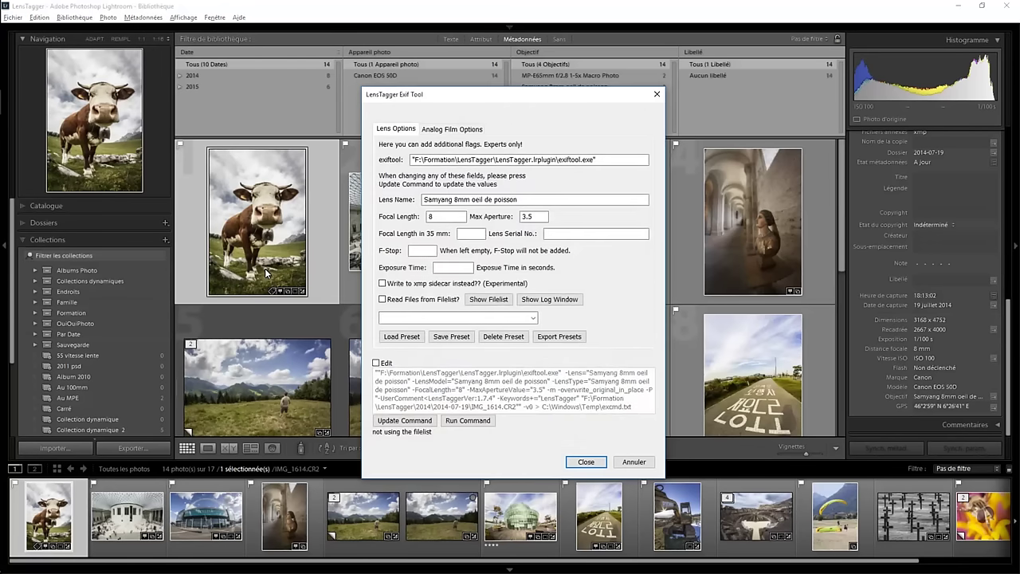
triple_click(471, 201)
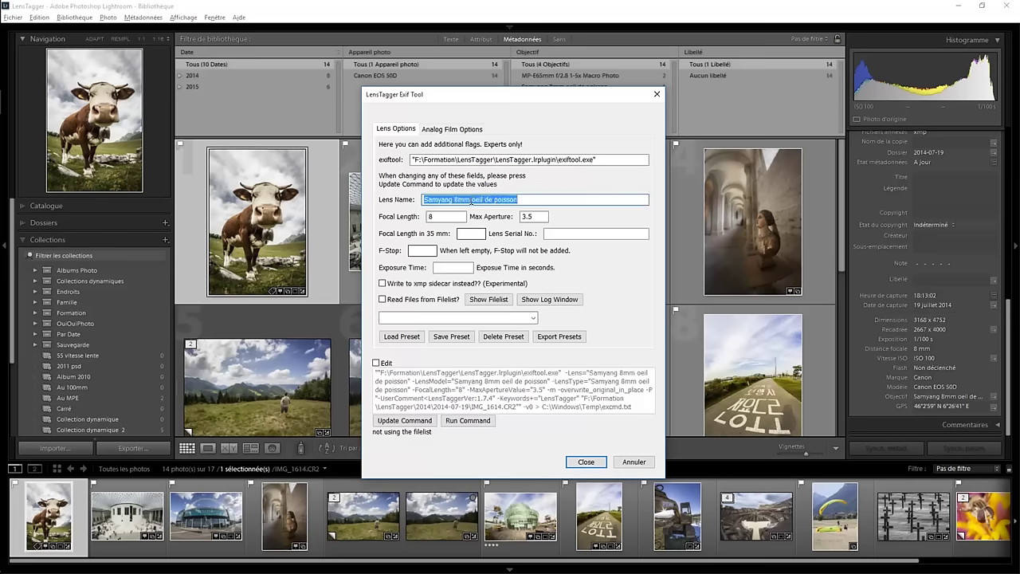
drag(471, 200, 542, 204)
text(fi)
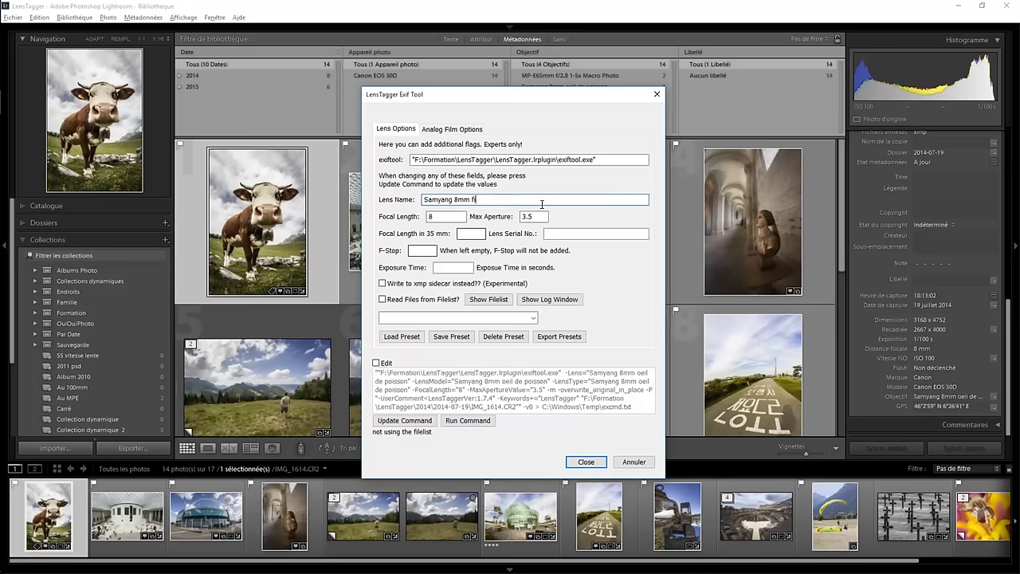
text(sh)
key(BackSpace)
key(BackSpace)
key(BackSpace)
key(BackSpace)
text(Fishe)
text(ye)
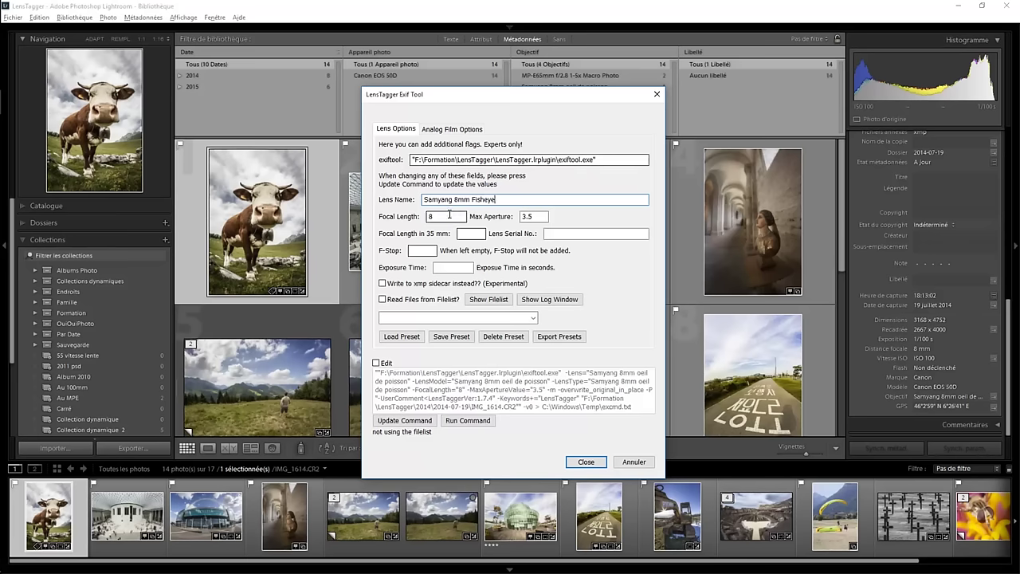
Step: Copy the new lens name Samyang 8mm Fisheye for use as the preset name
double_click(541, 217)
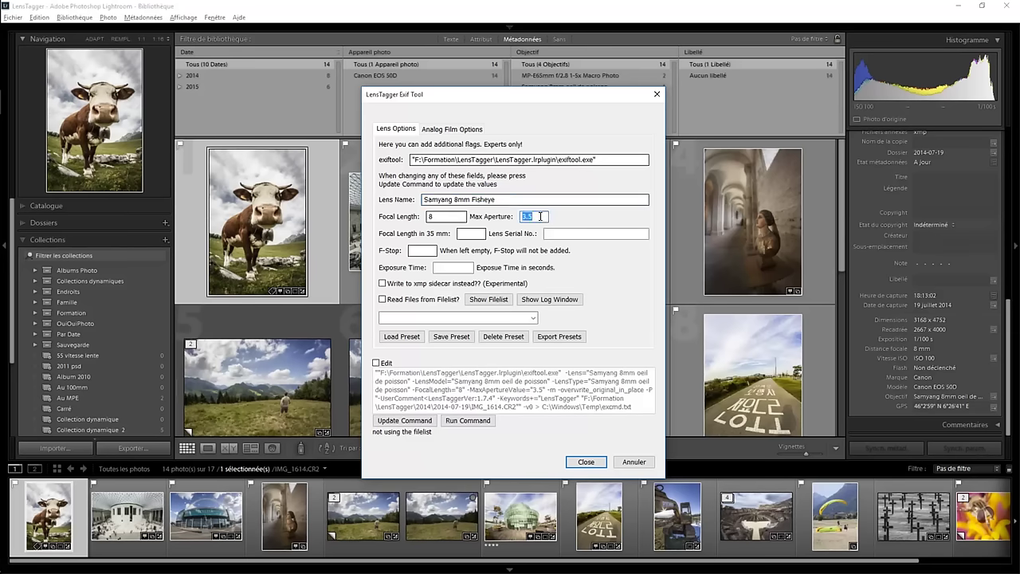
click(435, 317)
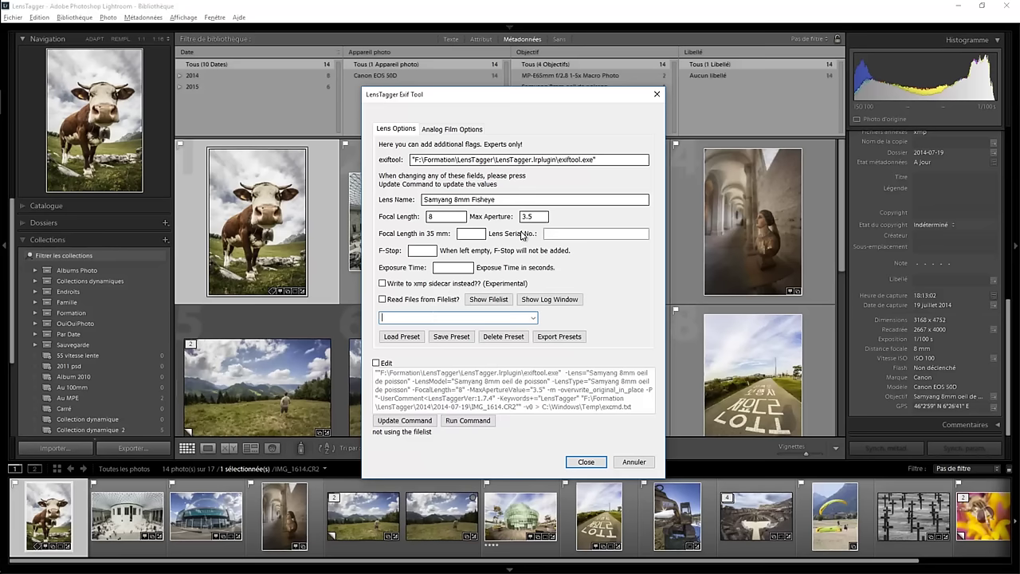
click(442, 201)
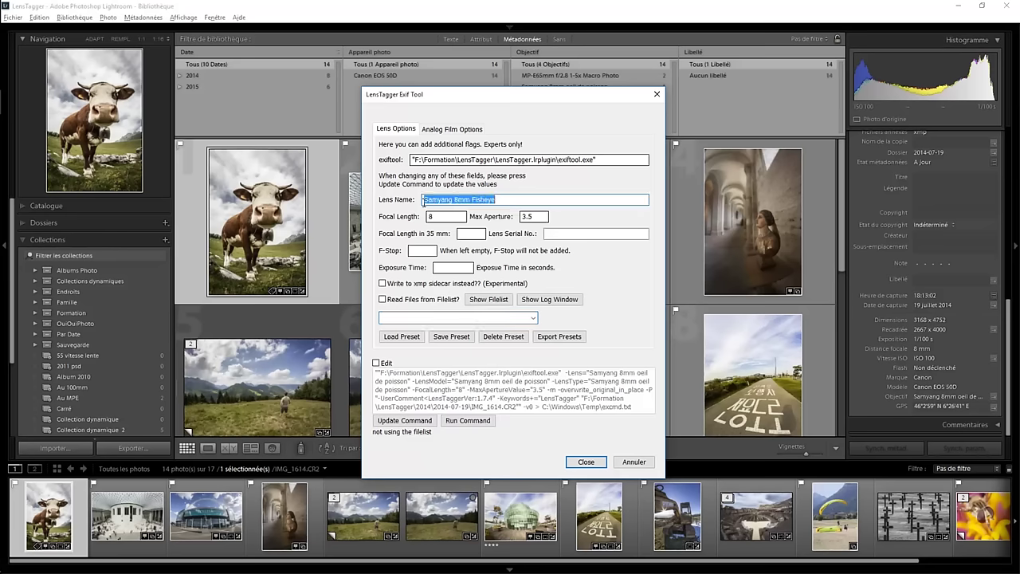
click(425, 319)
Step: Paste Samyang 8mm Fisheye as the preset name, save it and confirm both dialogs
text(Samyang 8mm Fisheye)
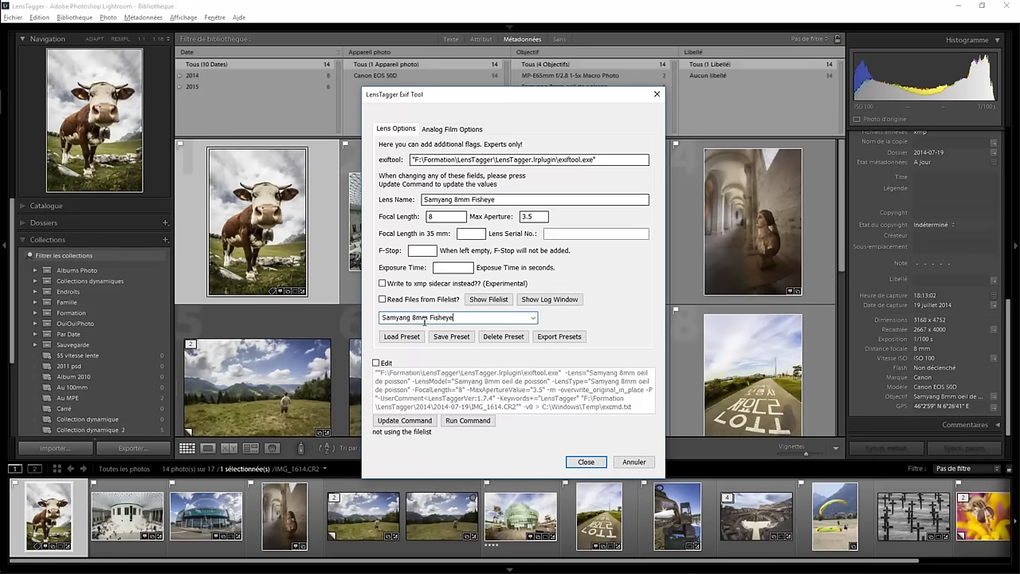
click(451, 338)
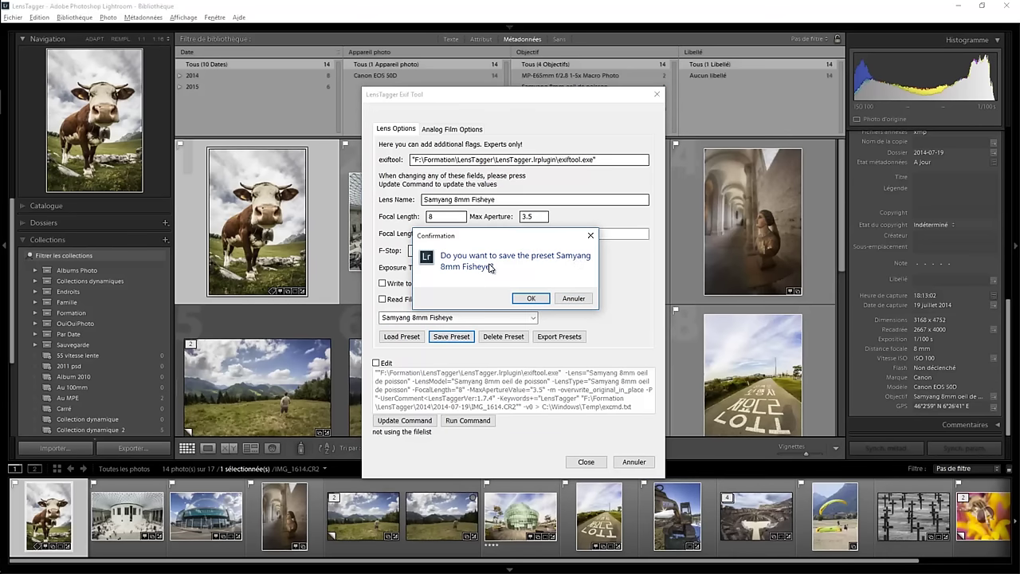
click(532, 298)
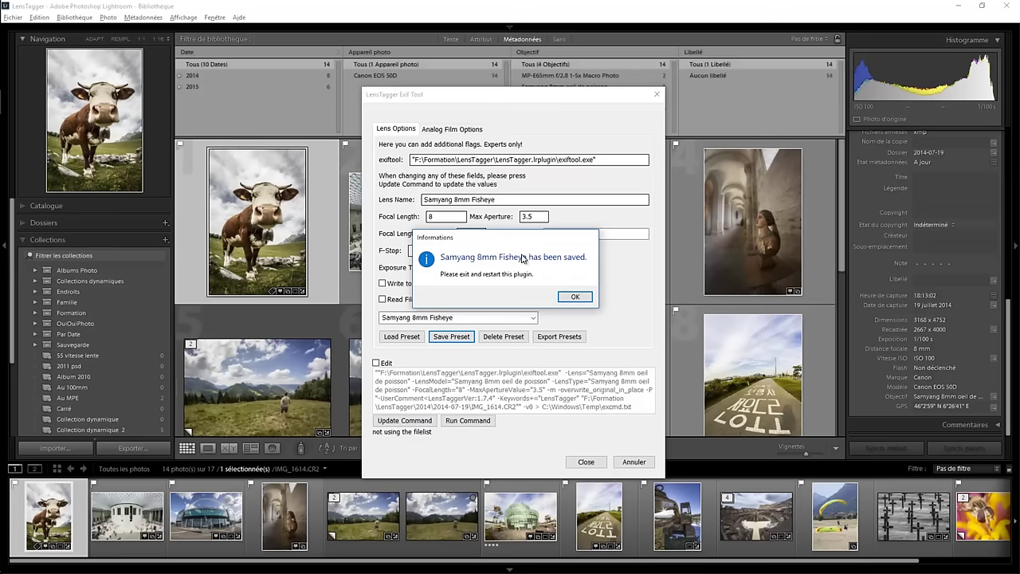
click(574, 297)
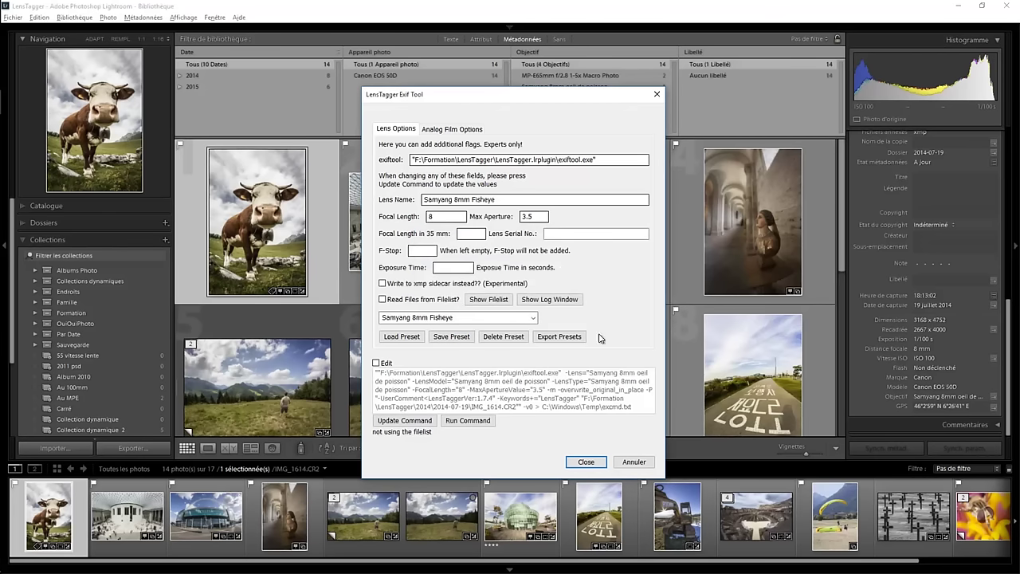
Step: Select the Follow building photo, reopen LensTagger and check the saved presets list
click(587, 463)
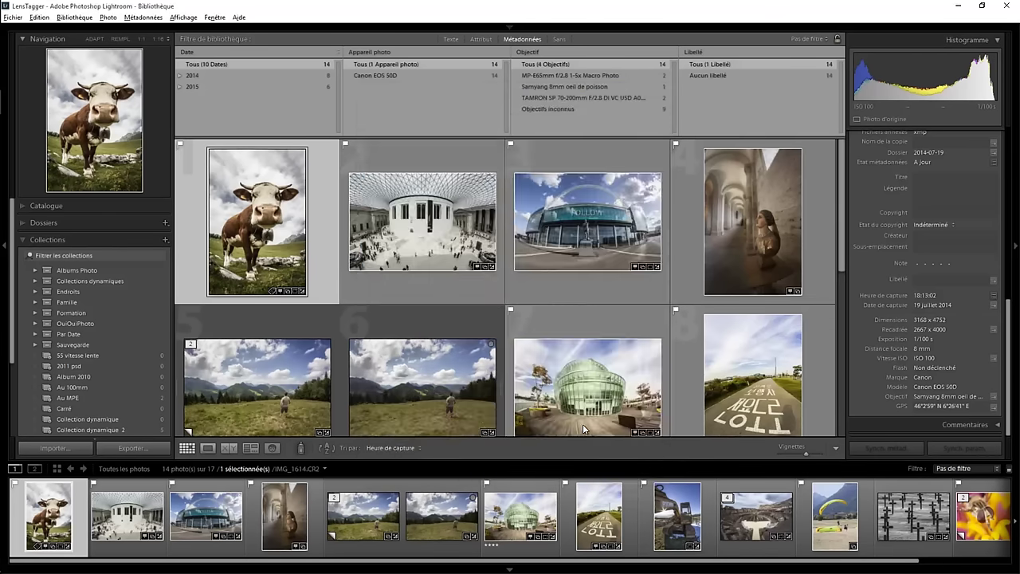
click(570, 292)
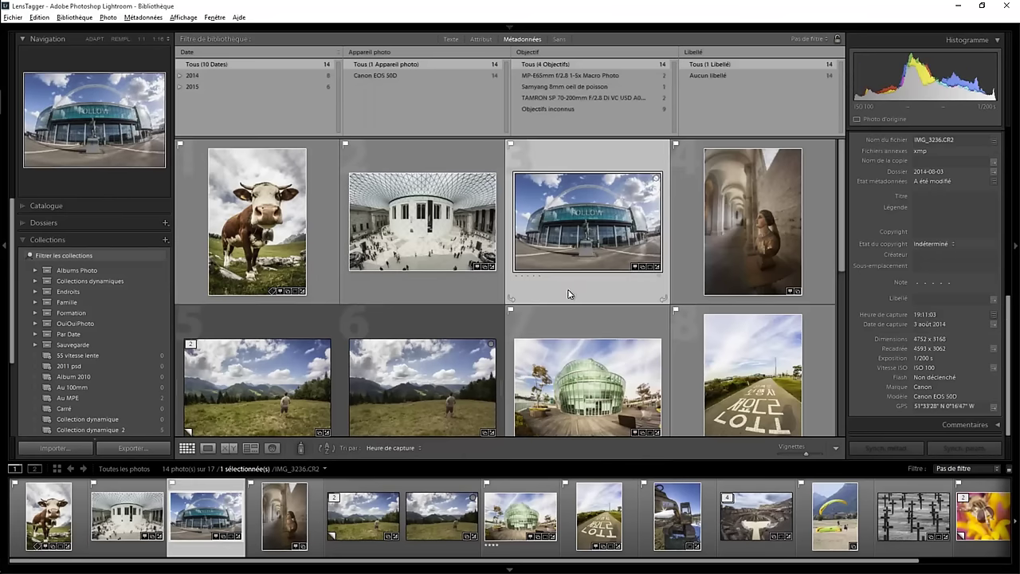
click(16, 18)
mouse_move(51, 212)
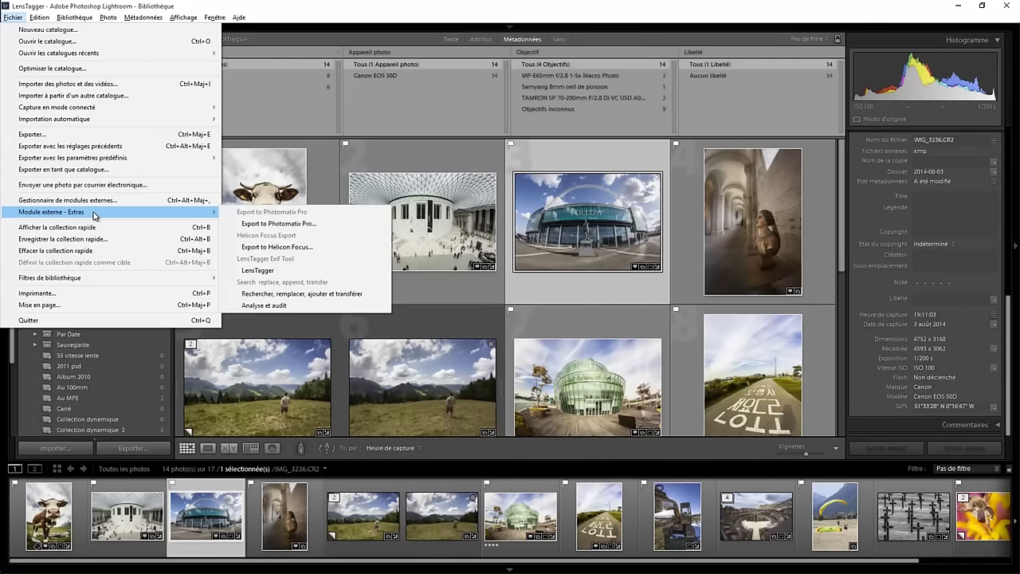
click(257, 270)
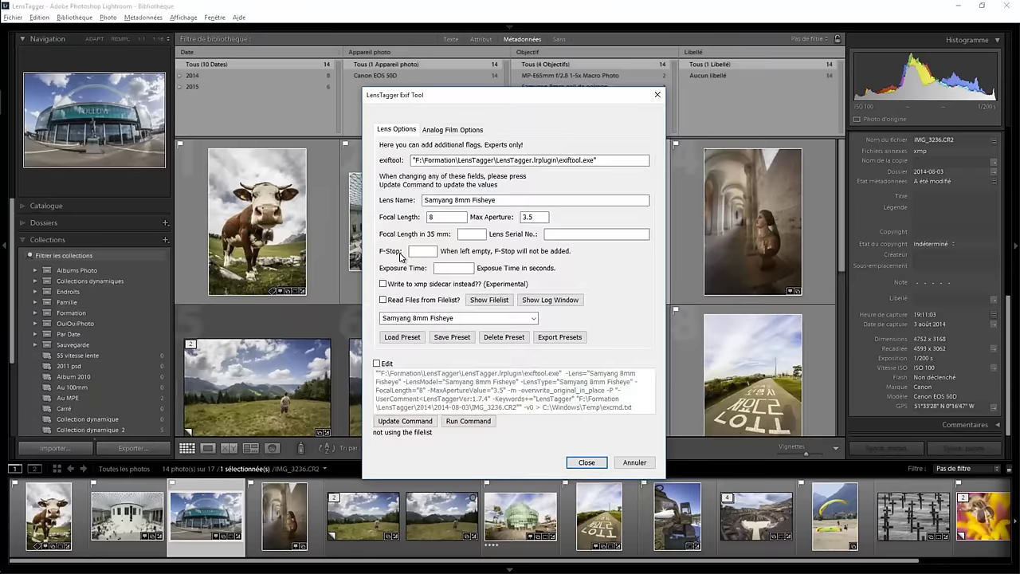
click(533, 318)
click(534, 318)
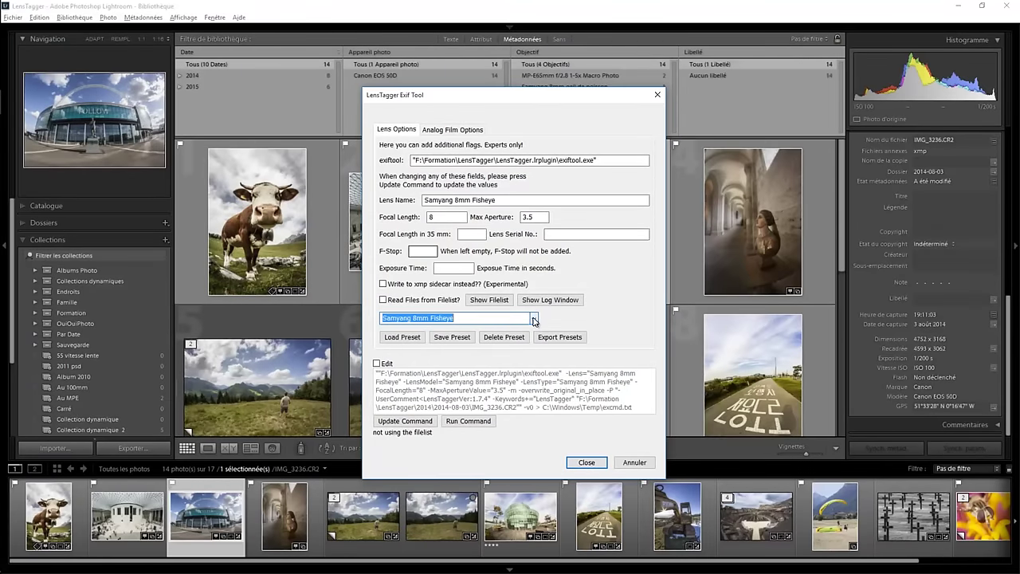
click(506, 318)
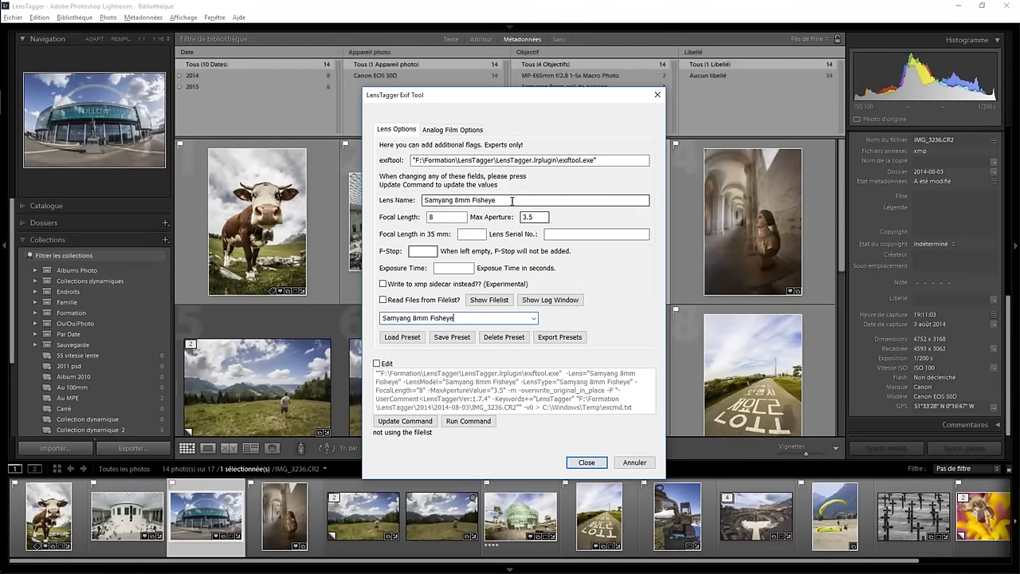
Step: Rename the lens to Samyang 14mm and paste it as the preset name
triple_click(477, 200)
click(466, 200)
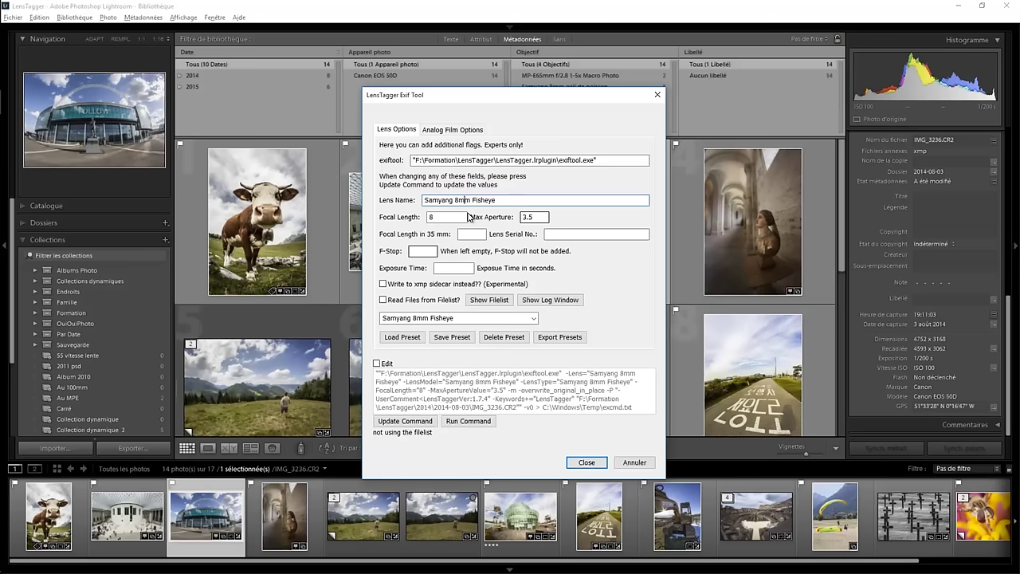
key(BackSpace)
key(BackSpace)
text(14m)
drag(476, 200, 530, 199)
key(BackSpace)
drag(483, 200, 420, 200)
key(ctrl+c)
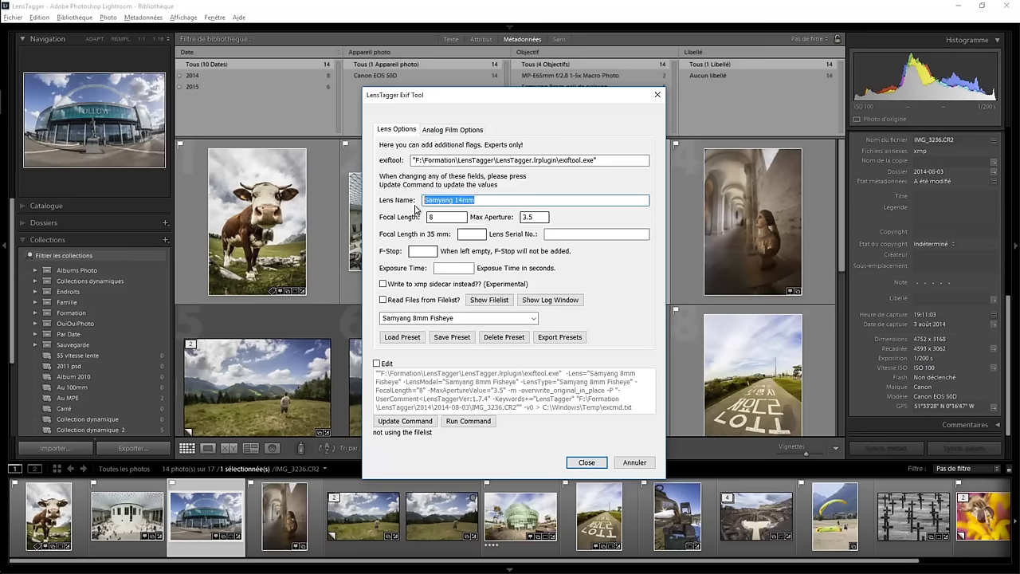
click(437, 320)
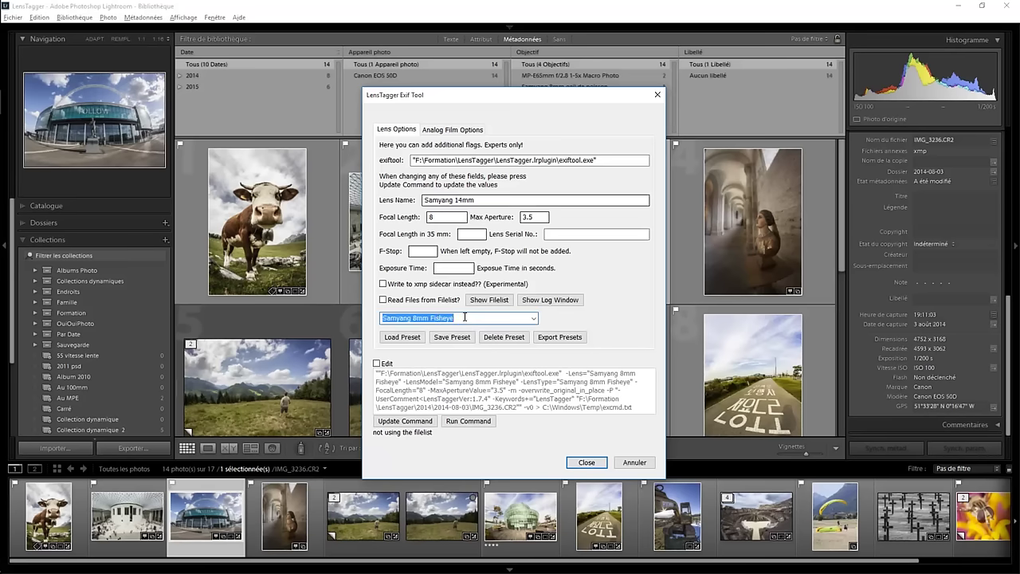
key(ctrl+v)
Step: Set focal length 14 and aperture 2.8, save the Samyang 14mm preset, and close
double_click(441, 217)
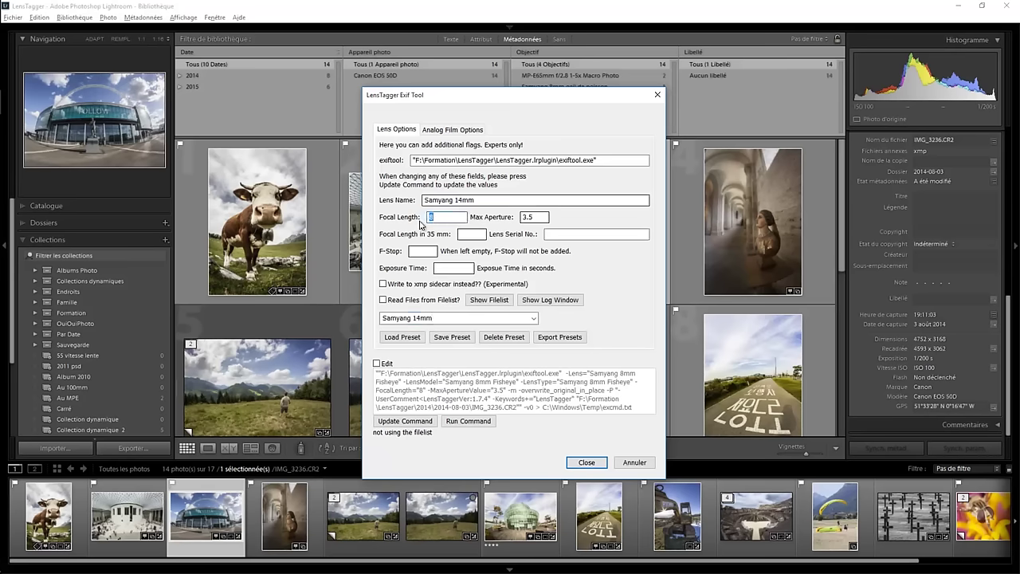
text(14)
double_click(543, 217)
text(2)
text(.8)
click(466, 338)
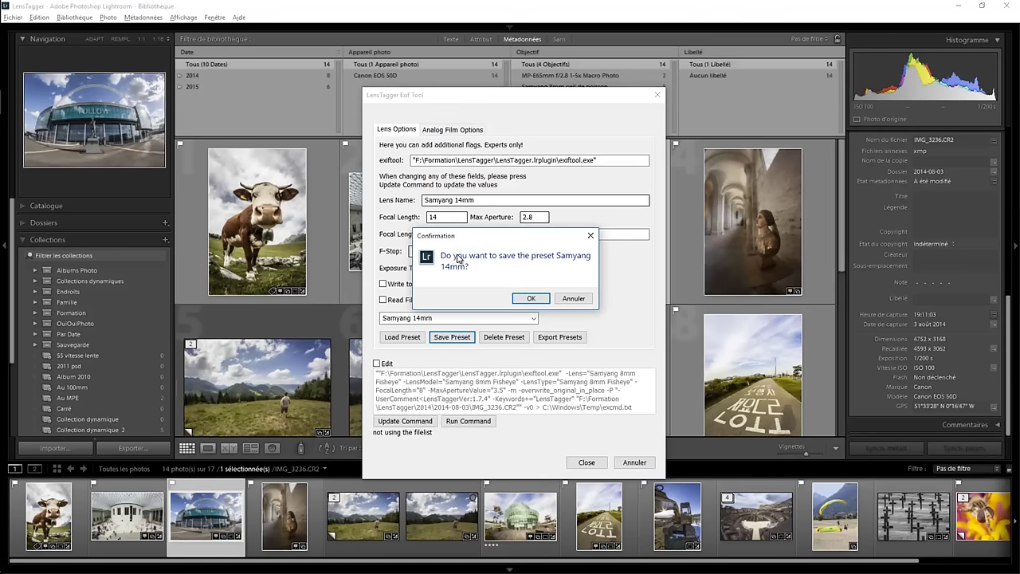
click(531, 301)
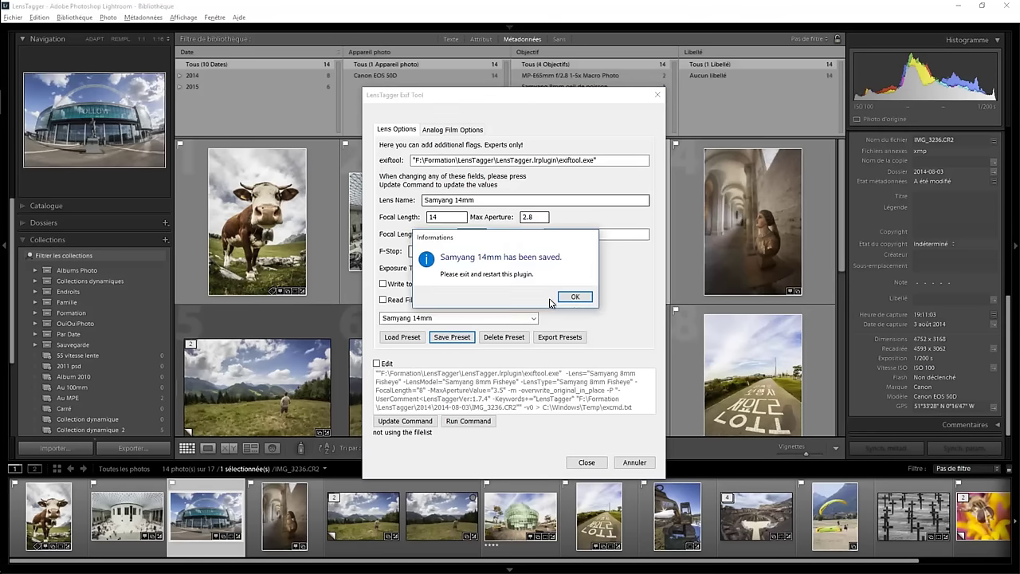
click(581, 298)
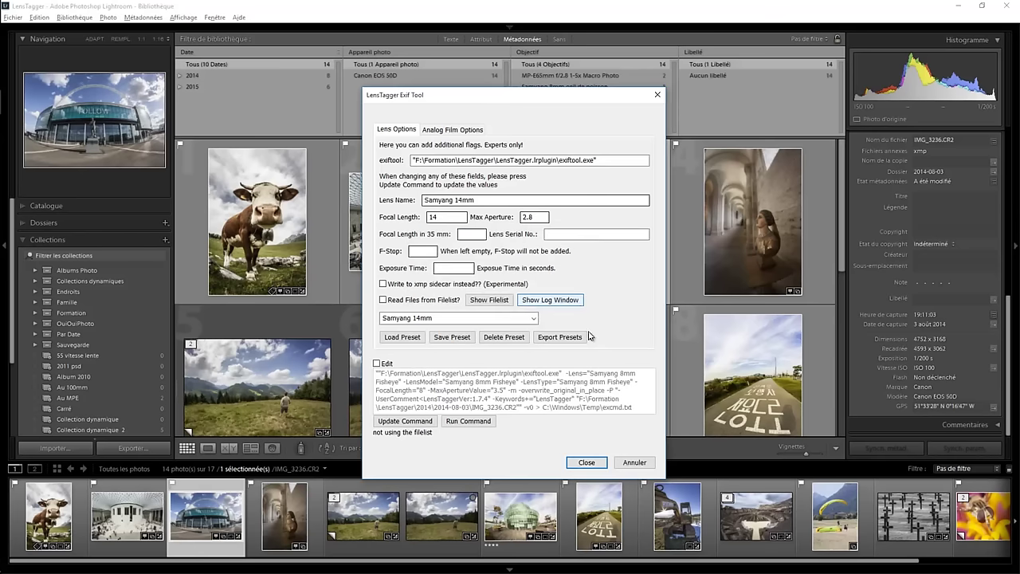
click(587, 463)
Step: Select the British Museum photo and load the Samyang 8mm Fisheye preset in LensTagger
click(473, 297)
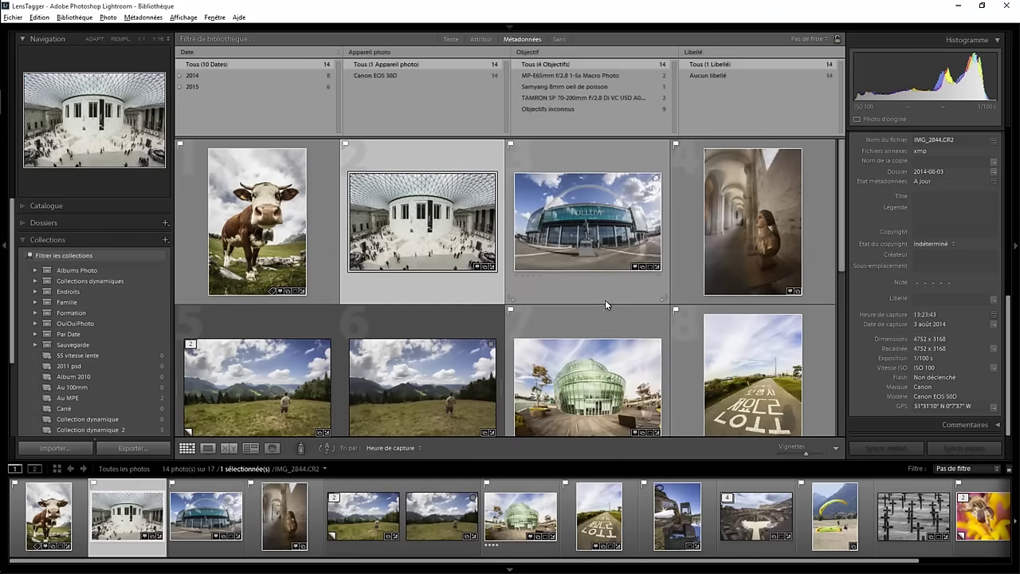
click(594, 297)
click(471, 295)
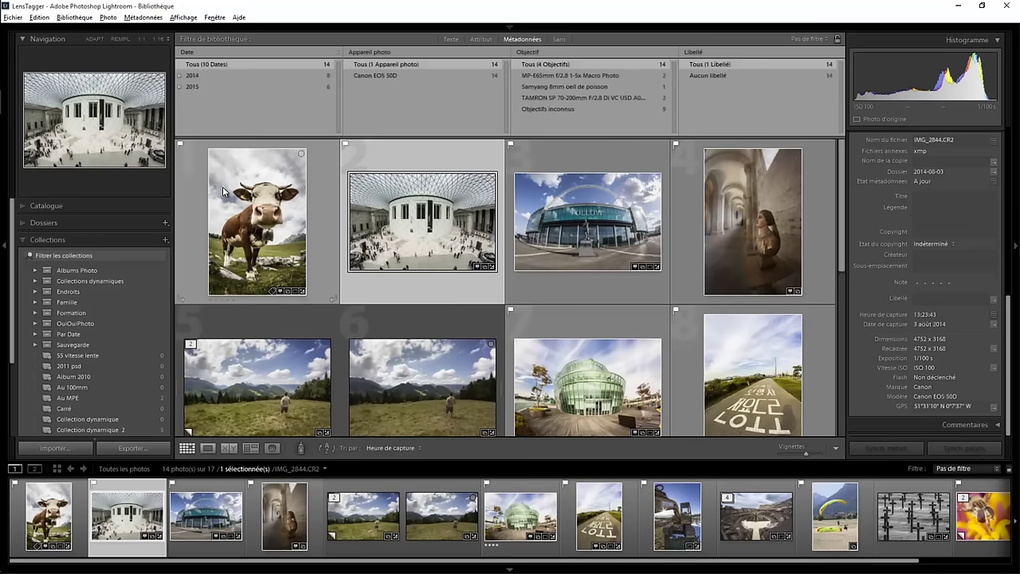
click(16, 22)
mouse_move(51, 212)
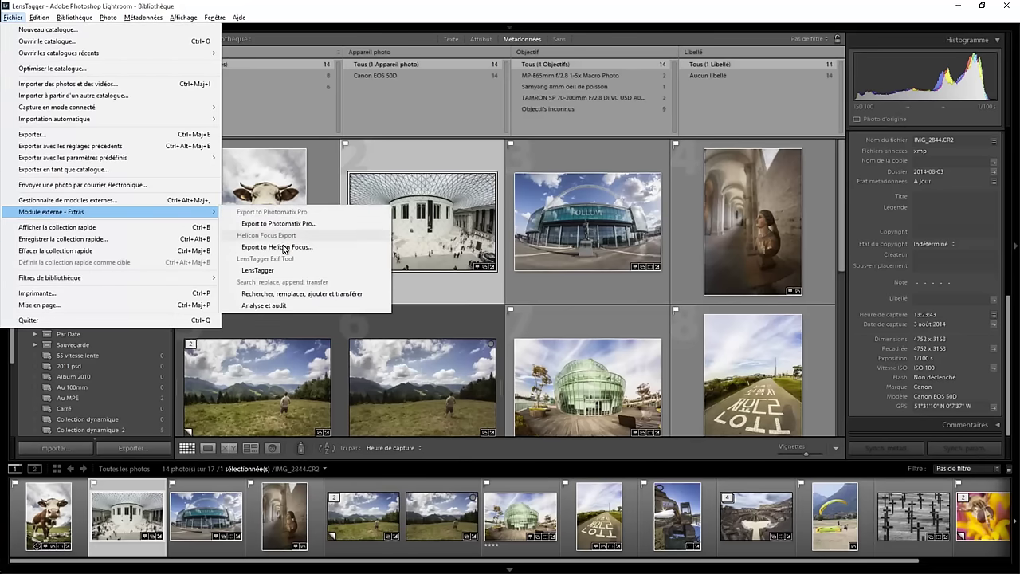
click(343, 270)
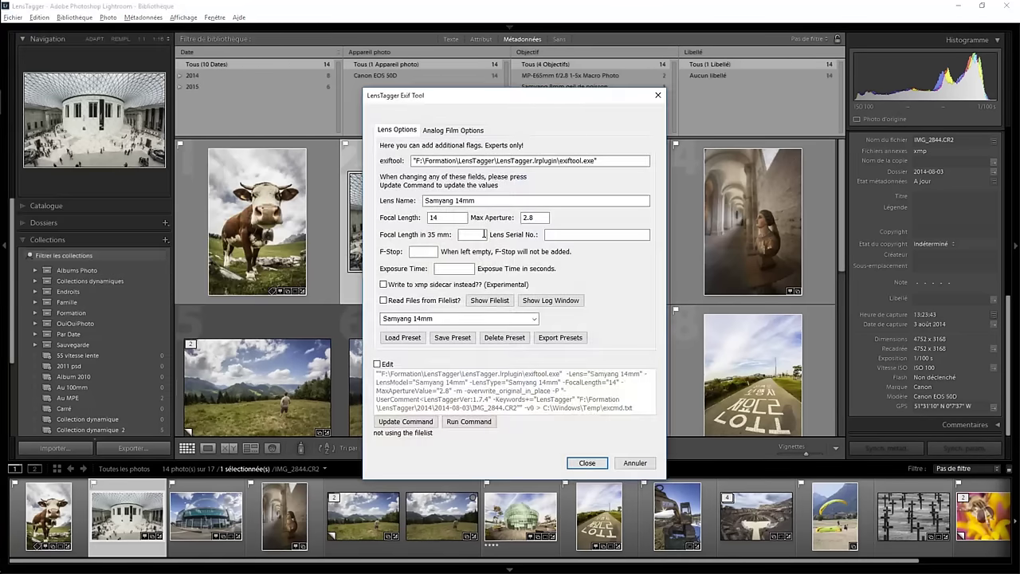
click(534, 319)
click(464, 348)
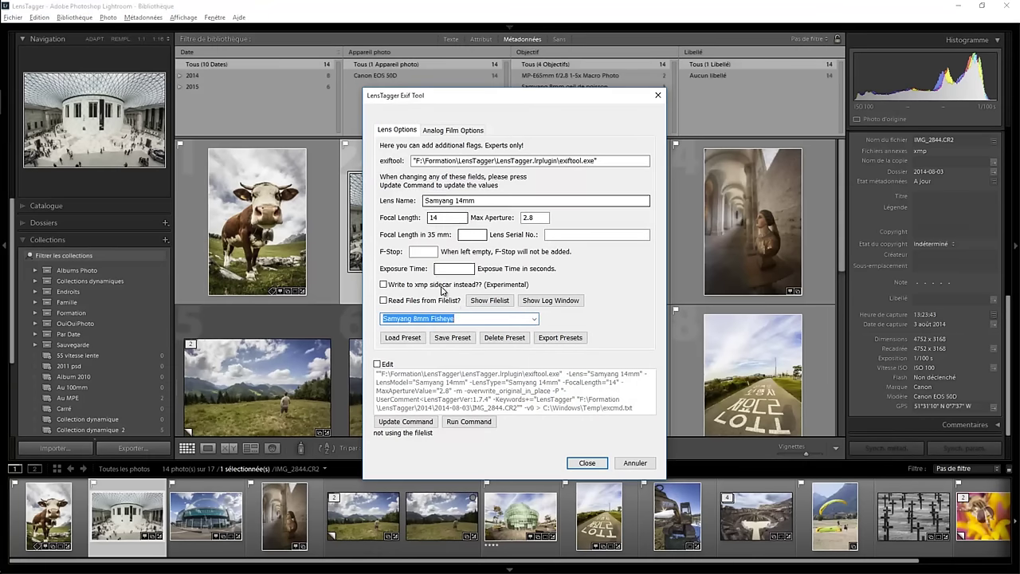
click(415, 341)
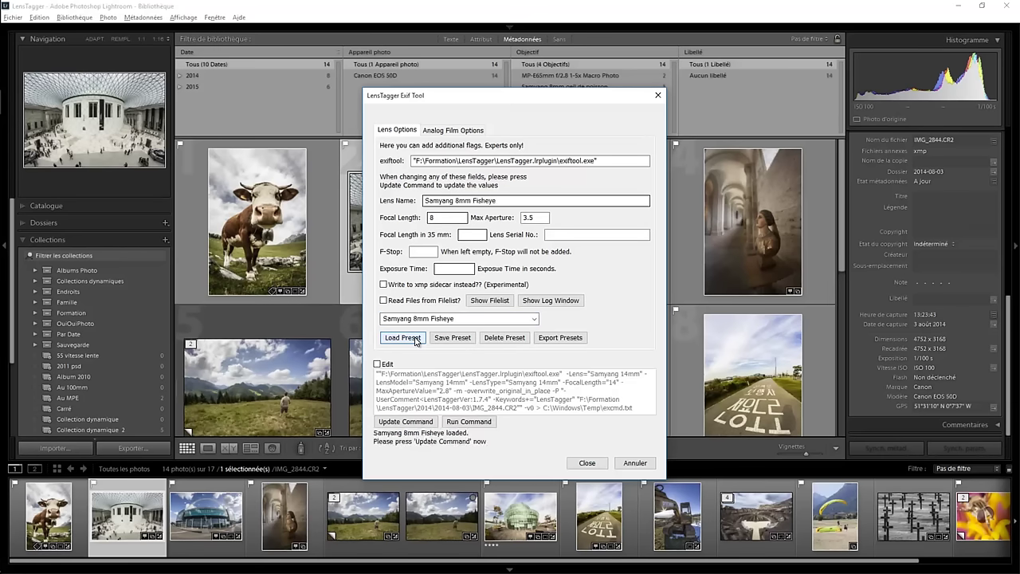
click(410, 341)
Step: Reload the Samyang 8mm Fisheye preset after trying 14mm, then update and run the command
click(480, 323)
click(479, 338)
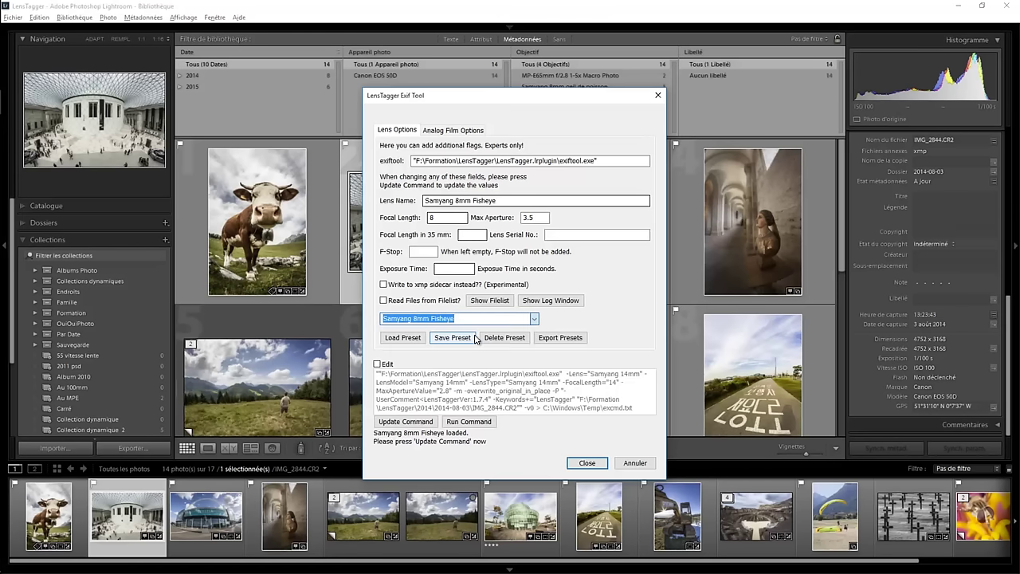
click(414, 338)
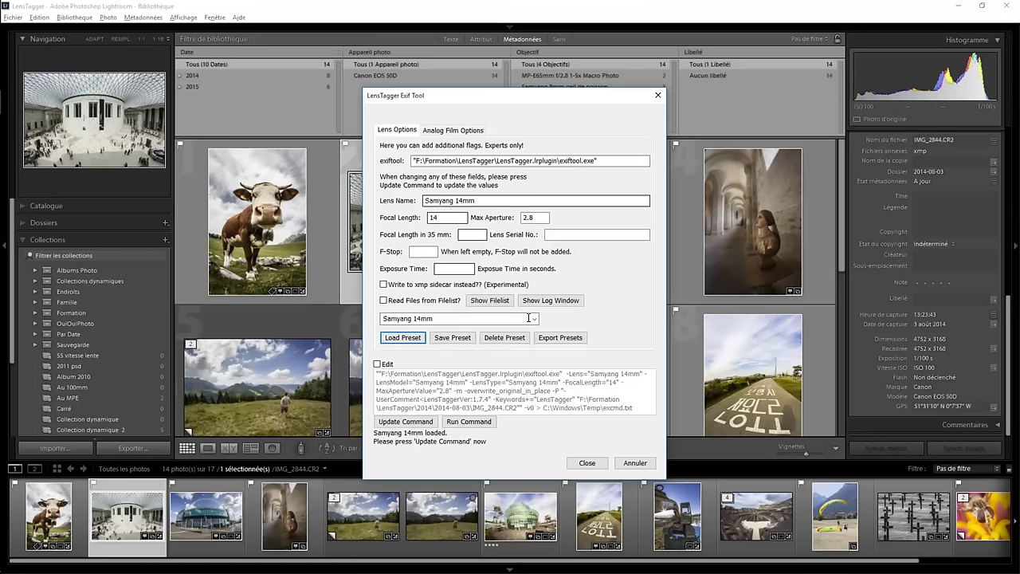
click(491, 319)
click(448, 349)
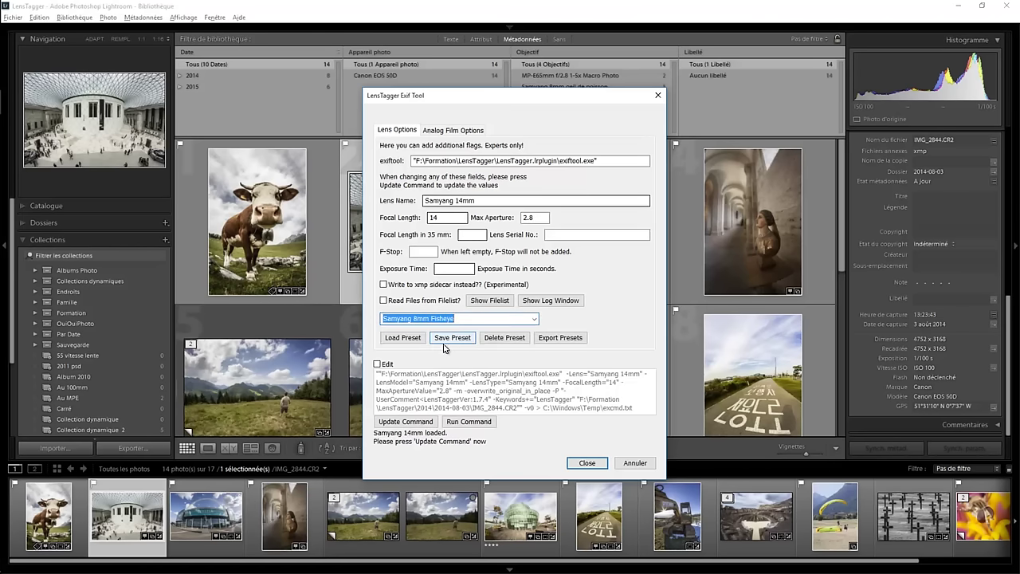
click(403, 338)
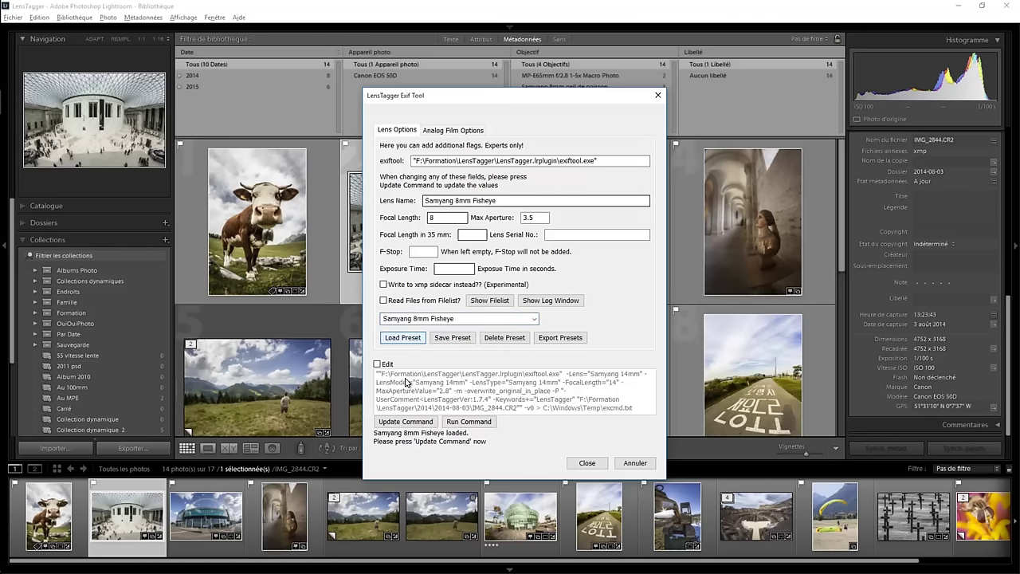
click(406, 421)
click(487, 421)
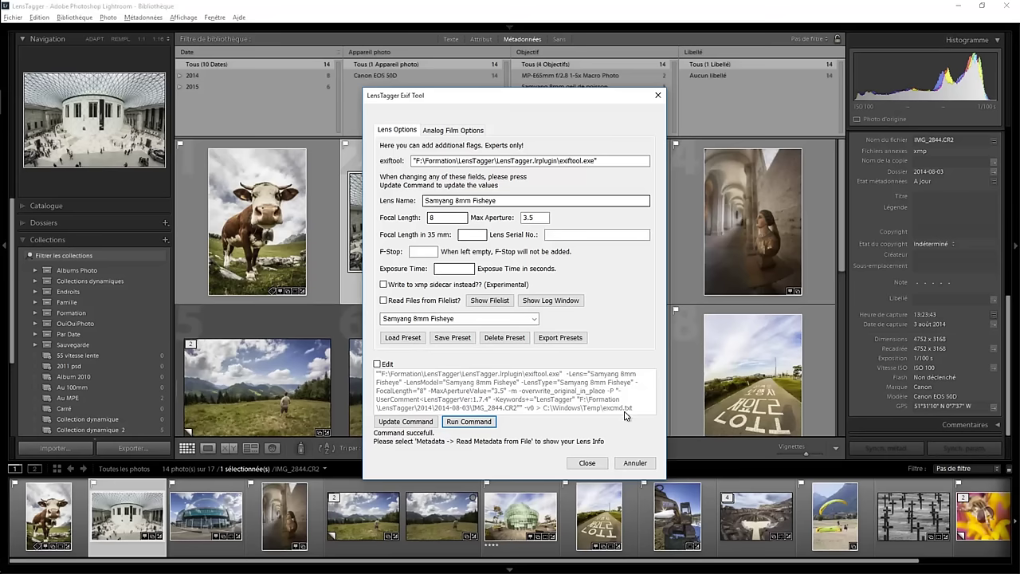
click(587, 462)
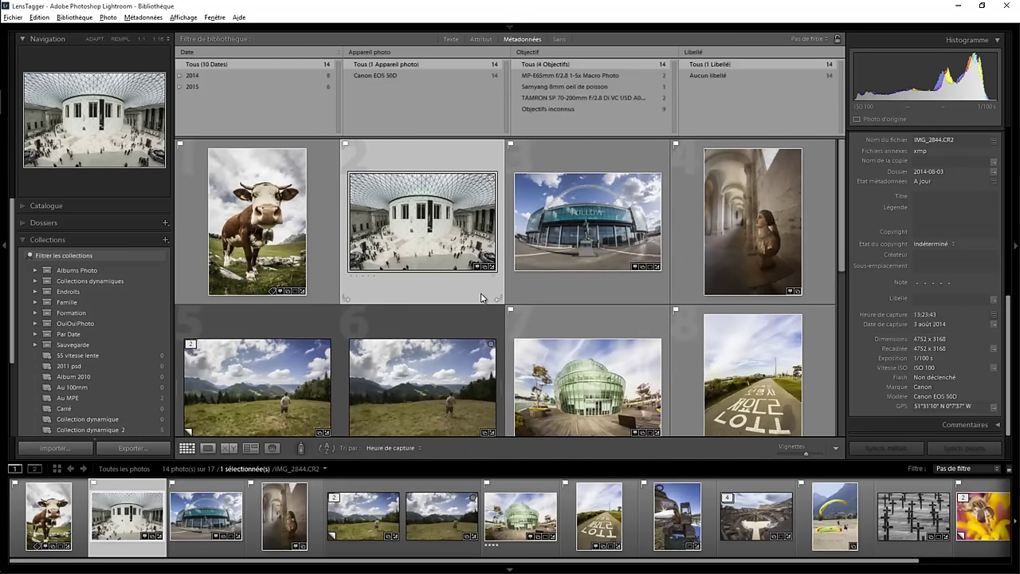
Step: Read the British Museum photo's metadata from file, turning off the confirmation prompt
click(144, 17)
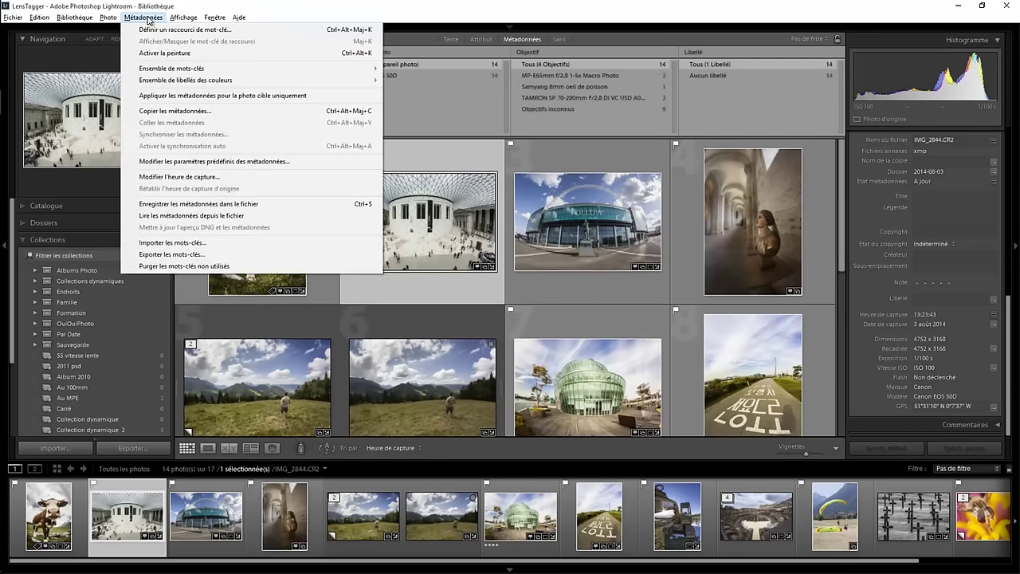
click(203, 217)
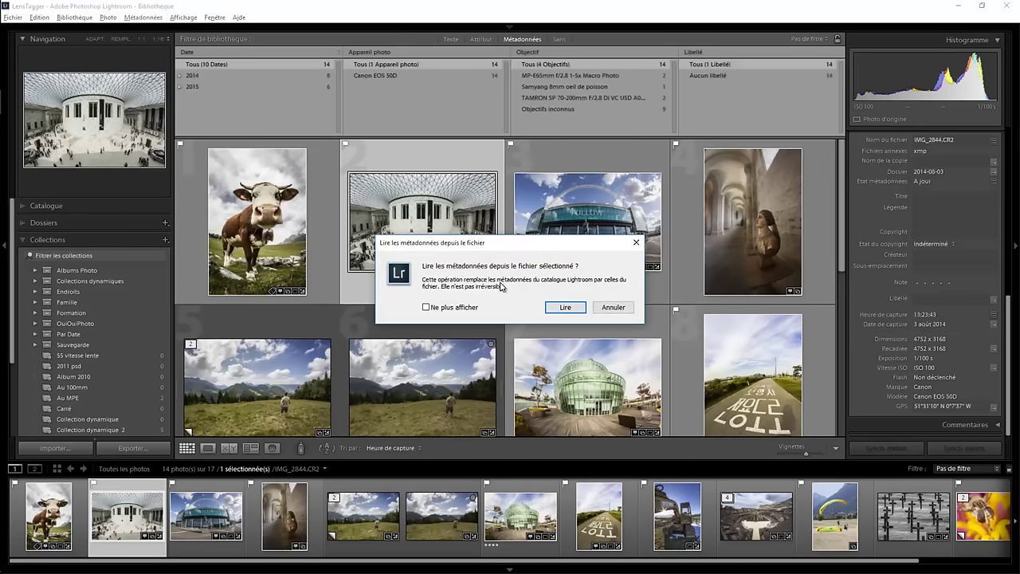
click(463, 309)
click(568, 310)
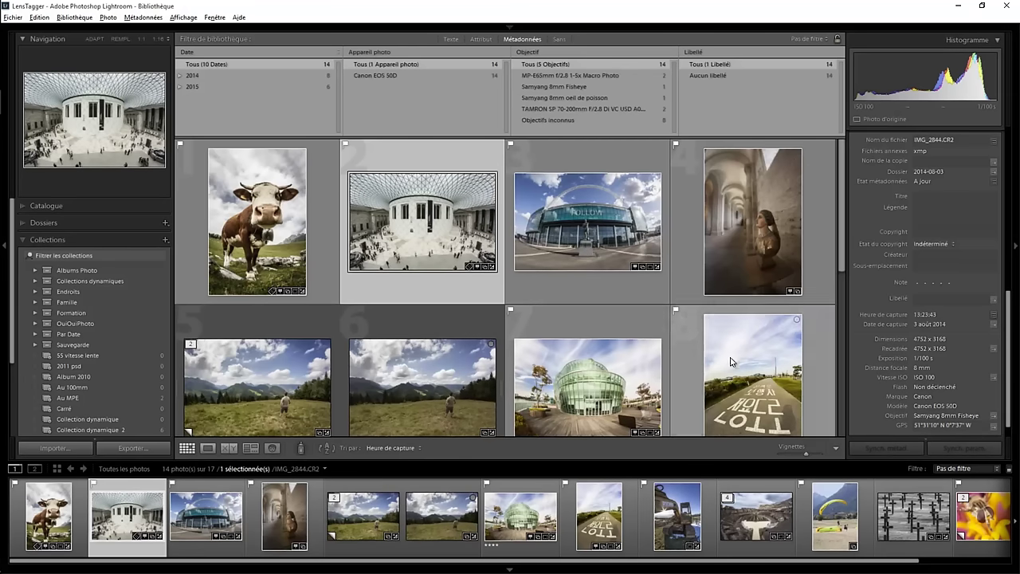
Step: Tag the stadium photo IMG_3236 with the Samyang 14mm preset via Update and Run Command
click(583, 281)
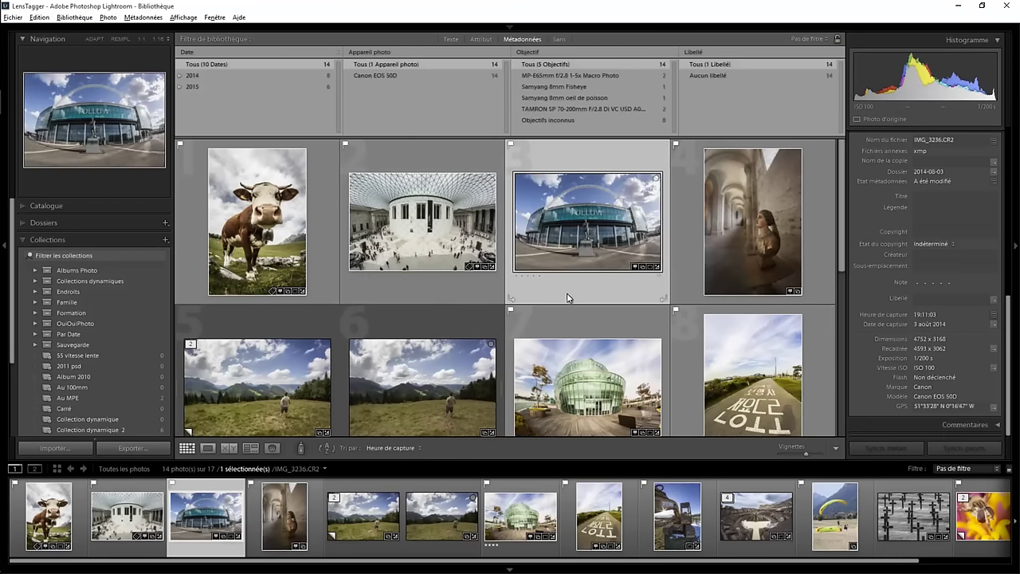
click(15, 20)
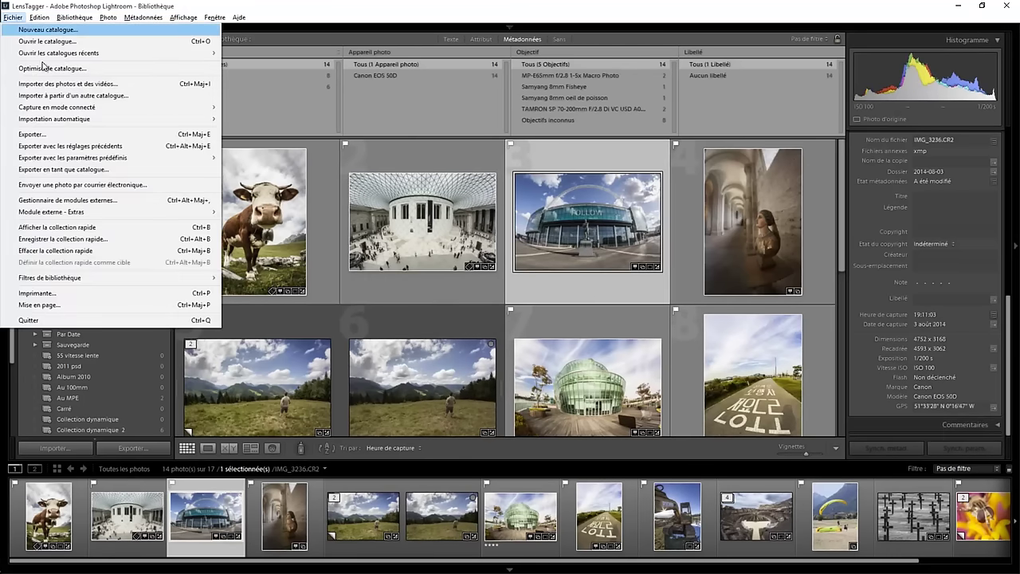
mouse_move(51, 212)
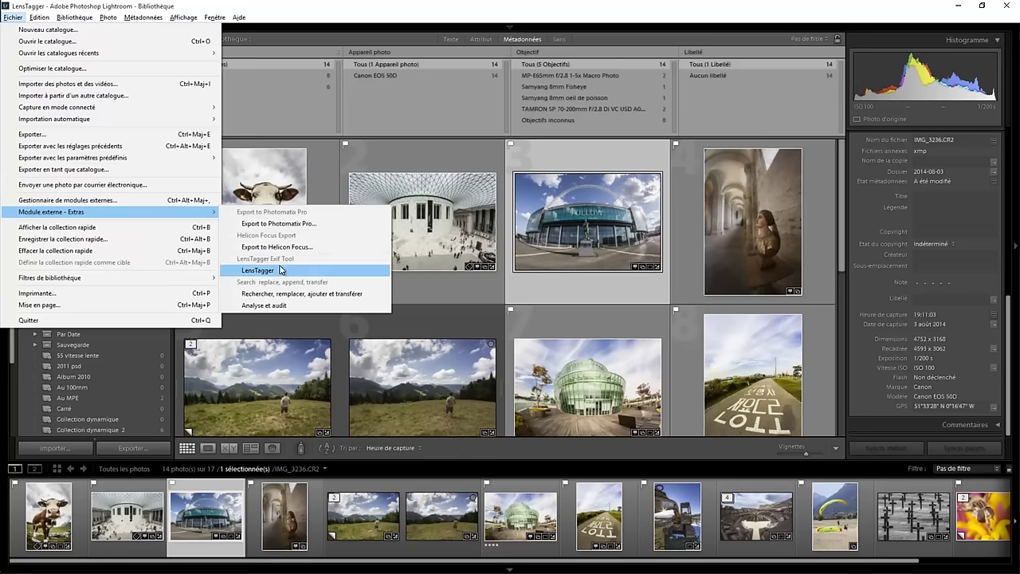
click(258, 270)
click(535, 320)
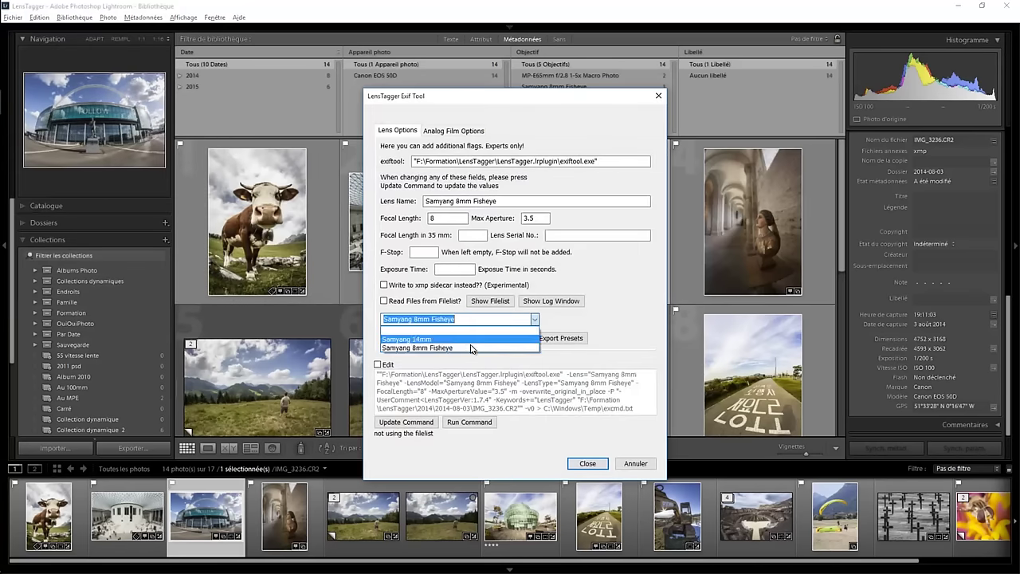
click(535, 321)
click(533, 325)
click(500, 339)
click(405, 339)
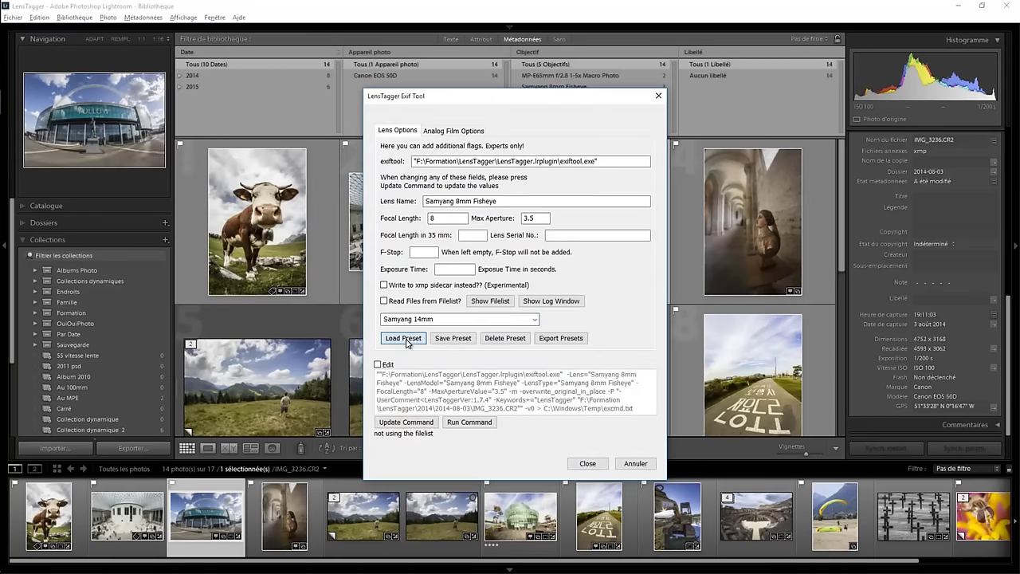
click(413, 422)
click(472, 422)
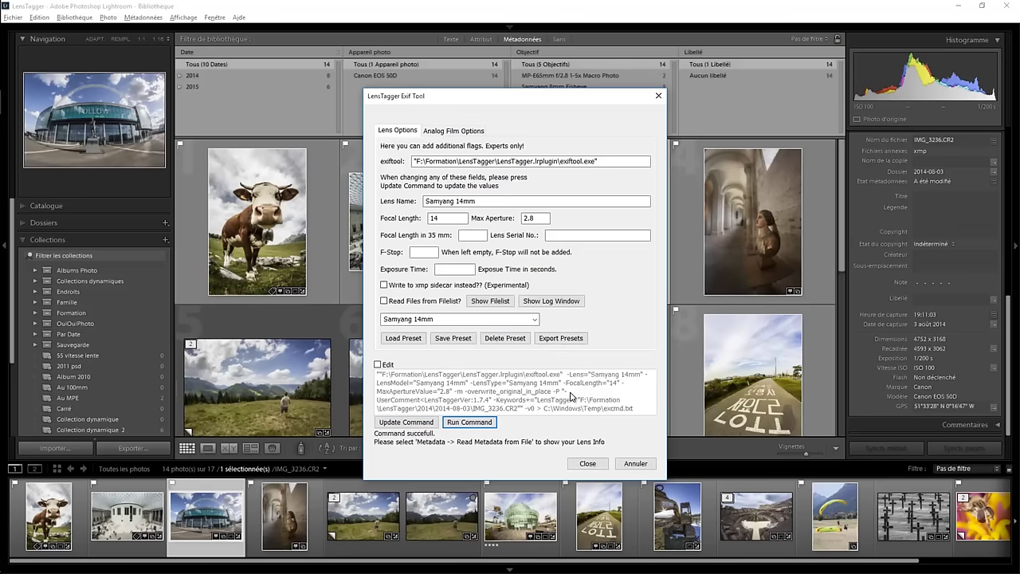
click(587, 464)
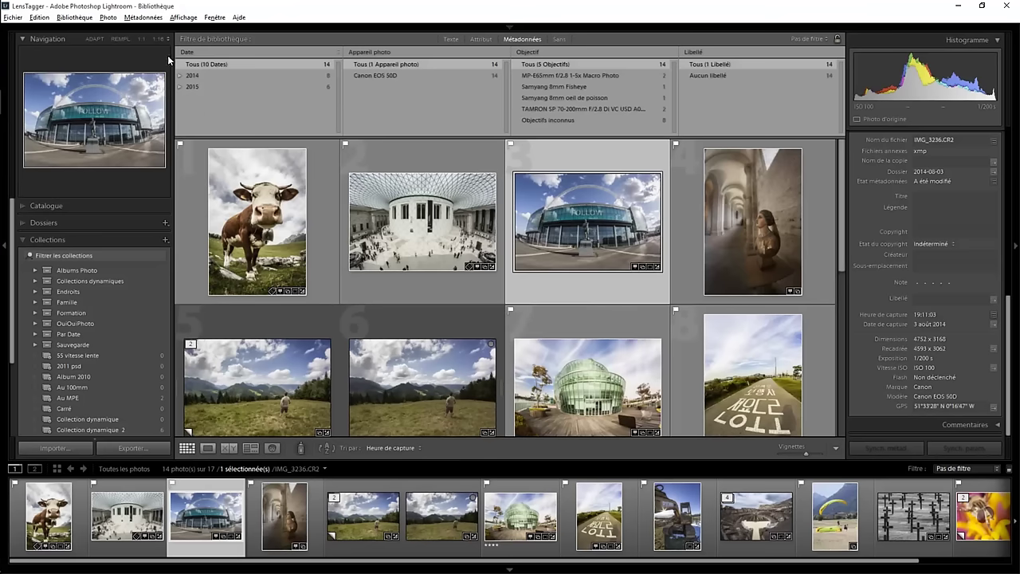
Step: Use Métadonnées > Lire les métadonnées depuis le fichier on the stadium photo
click(143, 17)
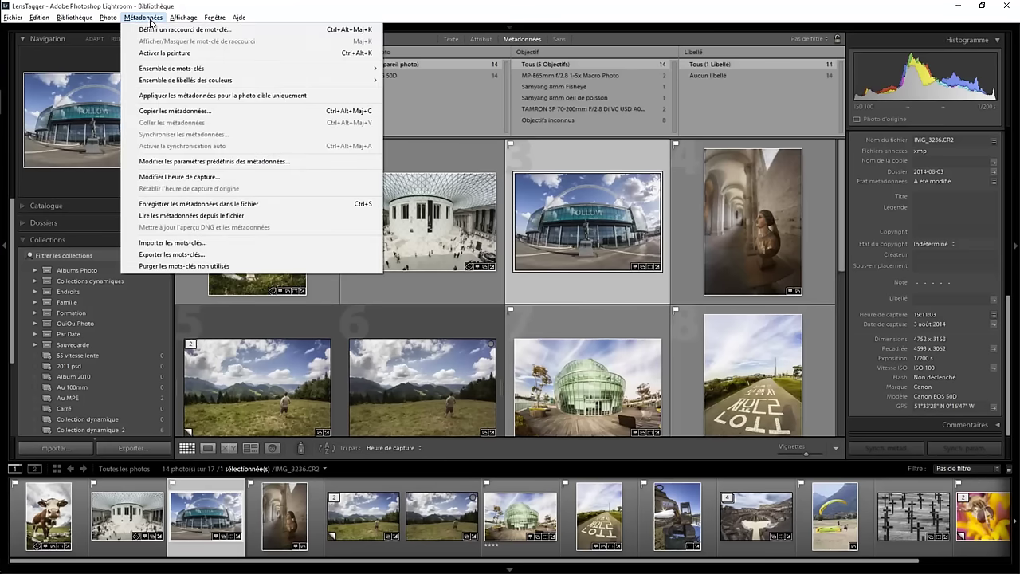
click(192, 215)
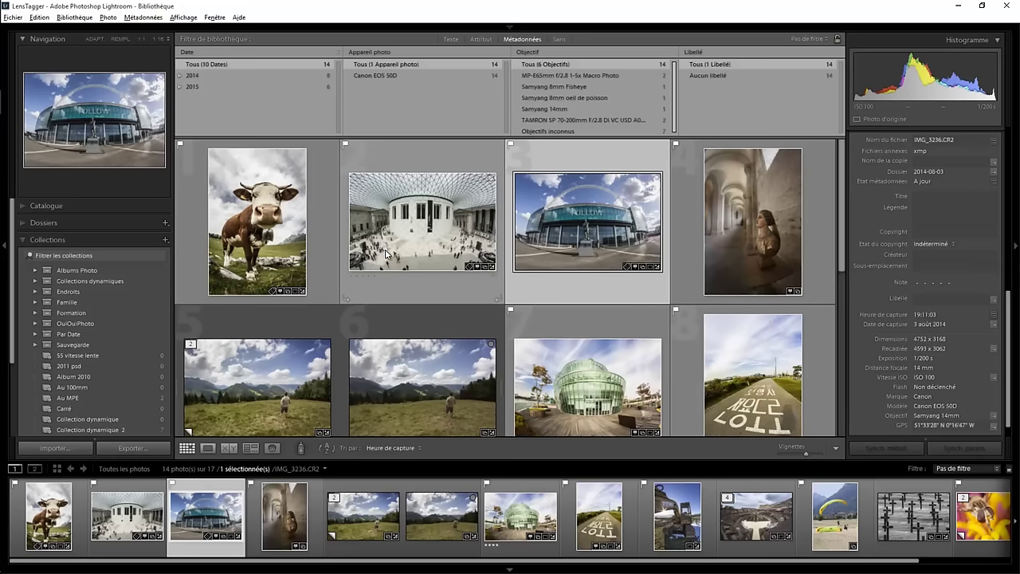
click(20, 18)
mouse_move(51, 212)
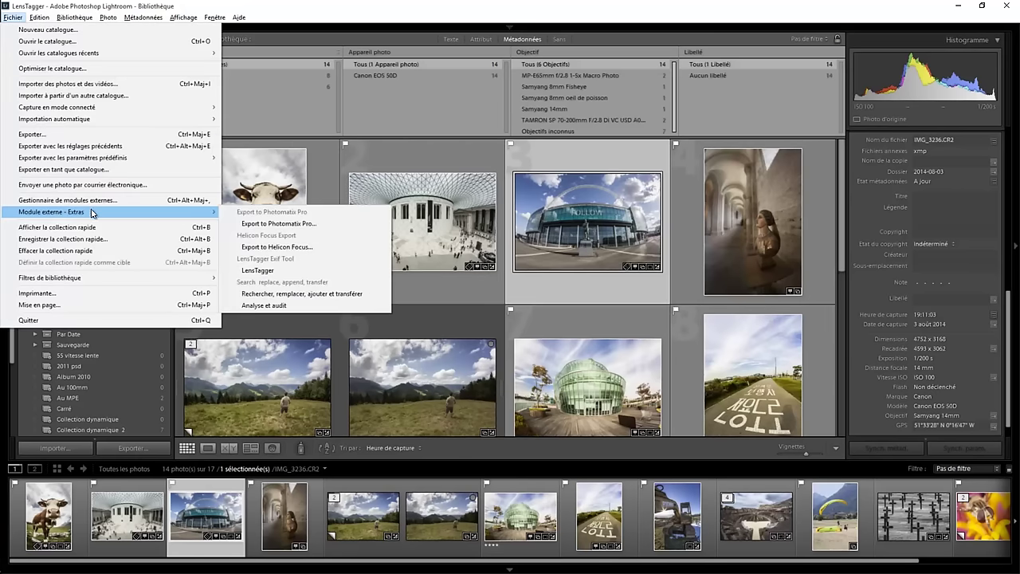
click(279, 272)
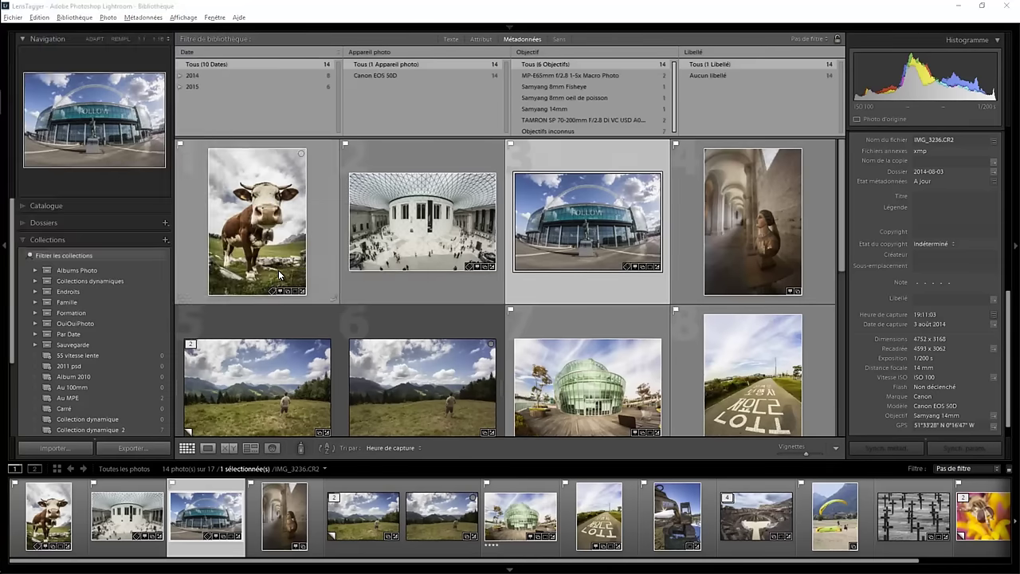
click(447, 131)
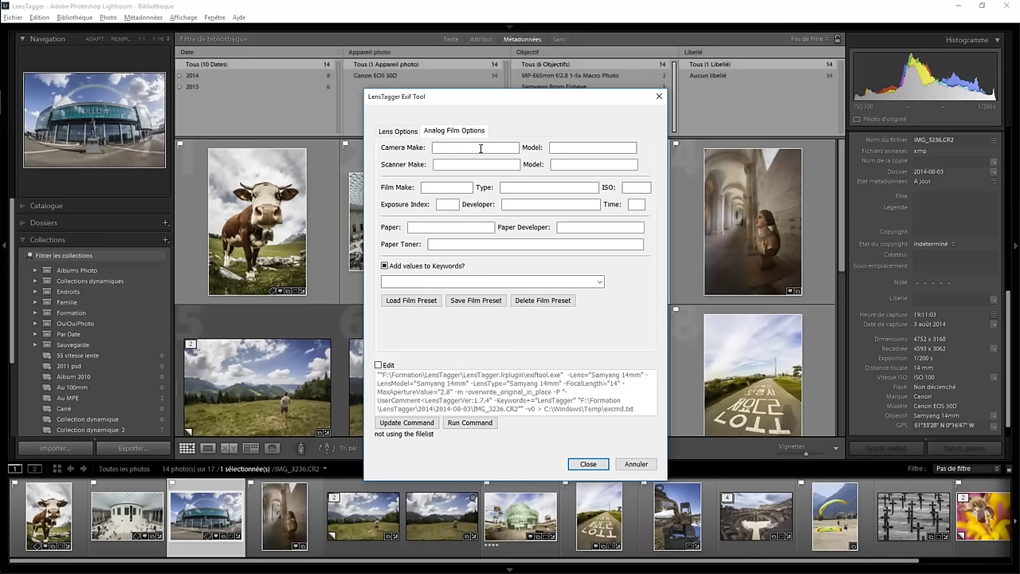
click(588, 464)
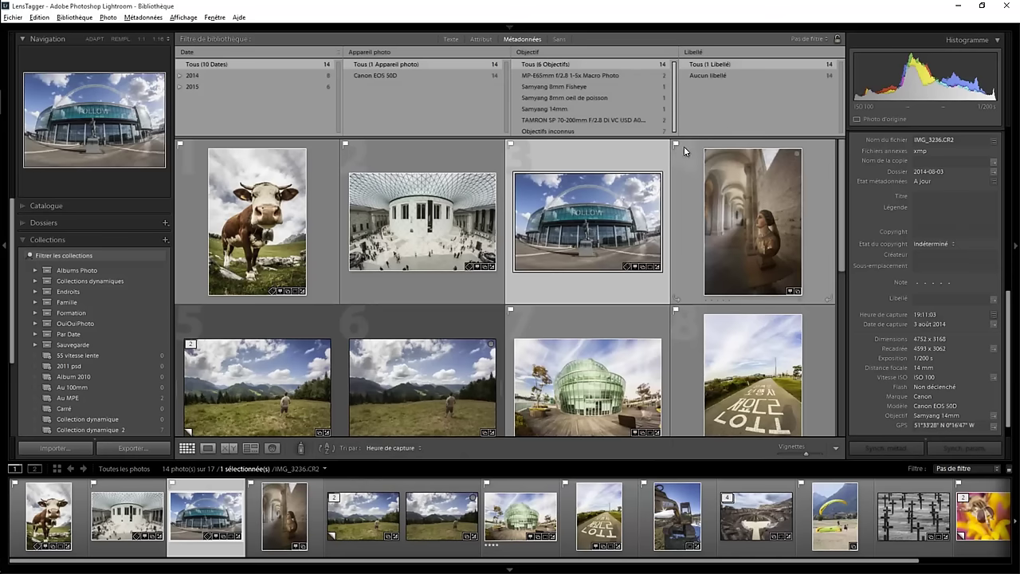
Step: Filter the grid by lens: Samyang 8mm oeil de poisson, Samyang 8mm Fisheye, Samyang 14mm
click(555, 97)
click(559, 86)
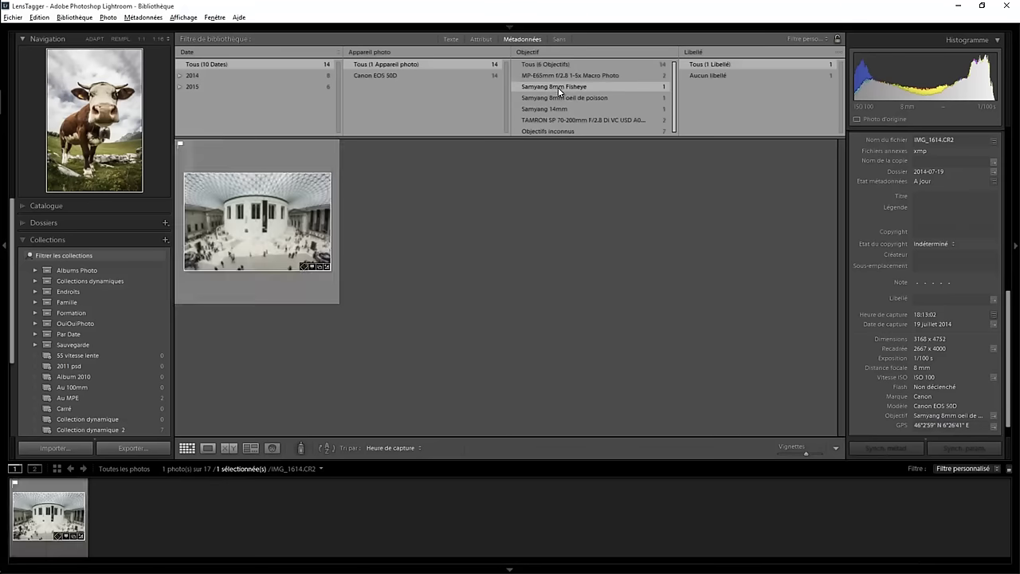
click(553, 110)
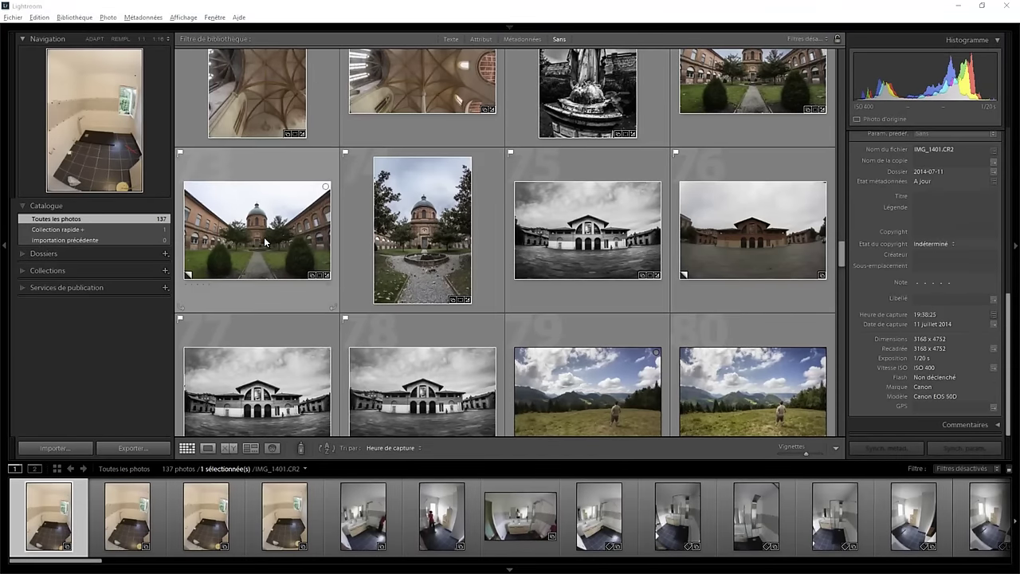
Step: Scroll to the top of the FishEye catalog's 137-photo grid
scroll(621, 251, up, 5)
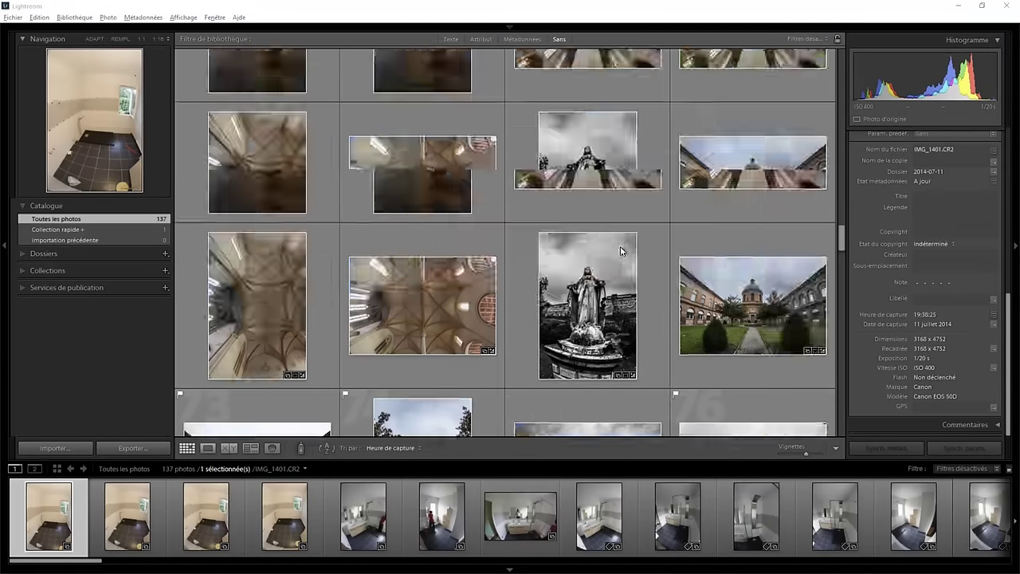
scroll(620, 251, up, 5)
scroll(620, 251, up, 5)
scroll(621, 251, up, 2)
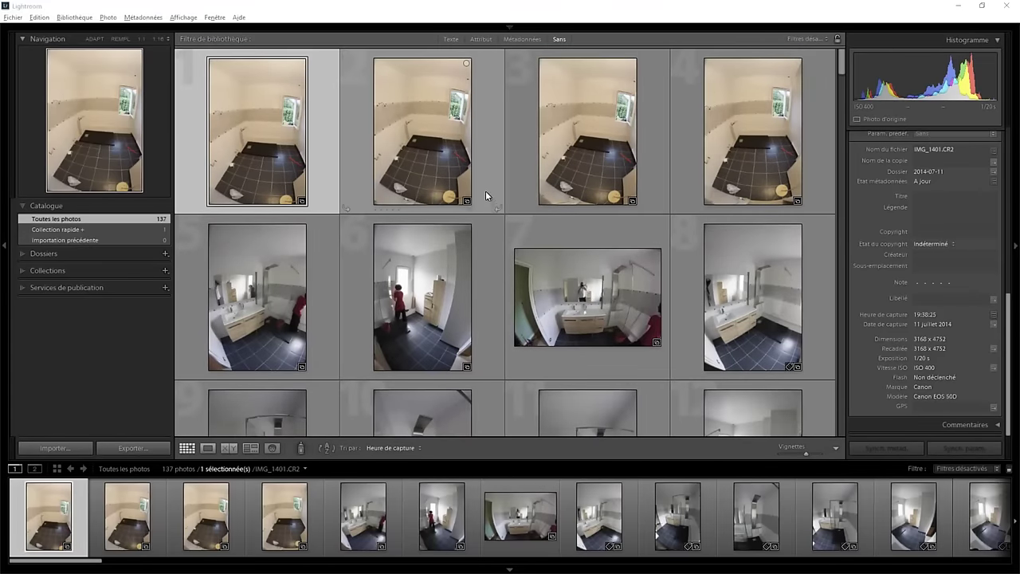
Step: Select all 137 photos and load the Samyang 8mm Fisheye preset in LensTagger
click(42, 18)
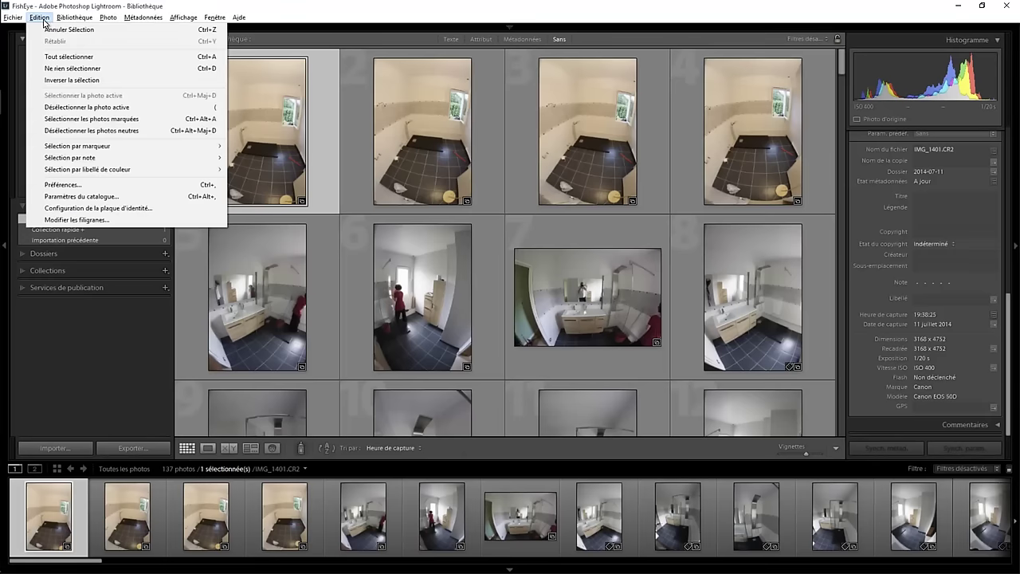
click(85, 57)
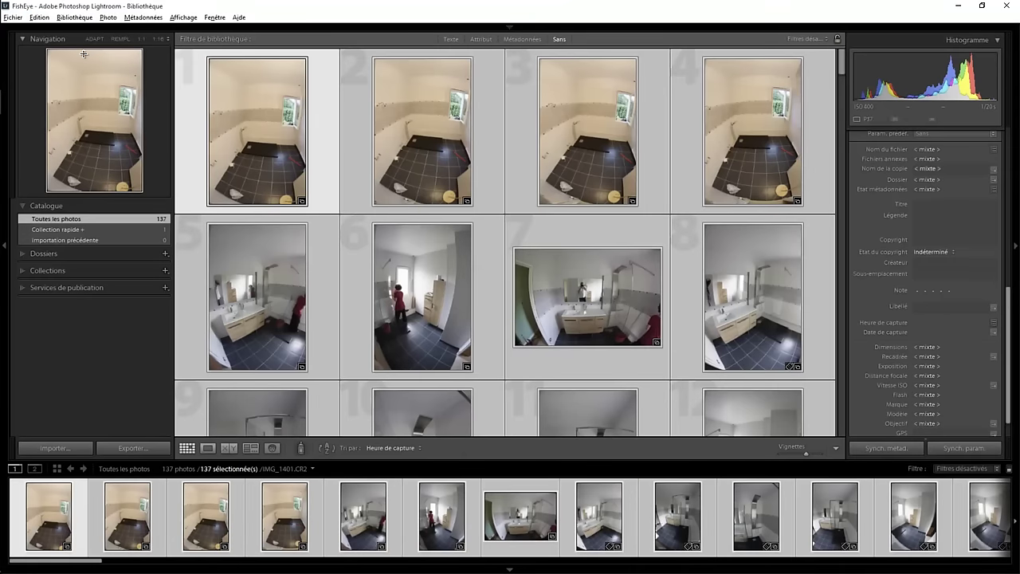
click(16, 17)
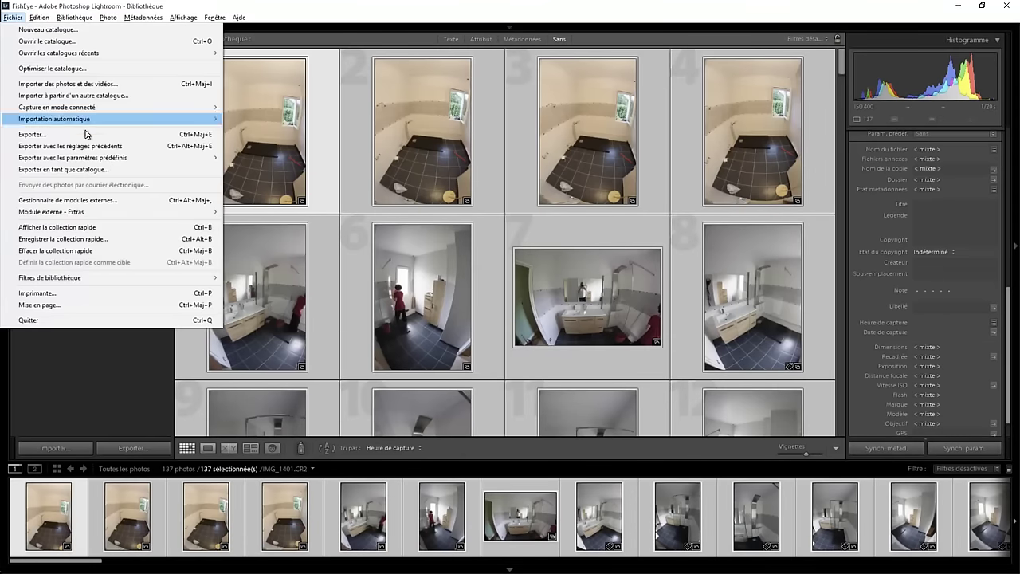
mouse_move(51, 212)
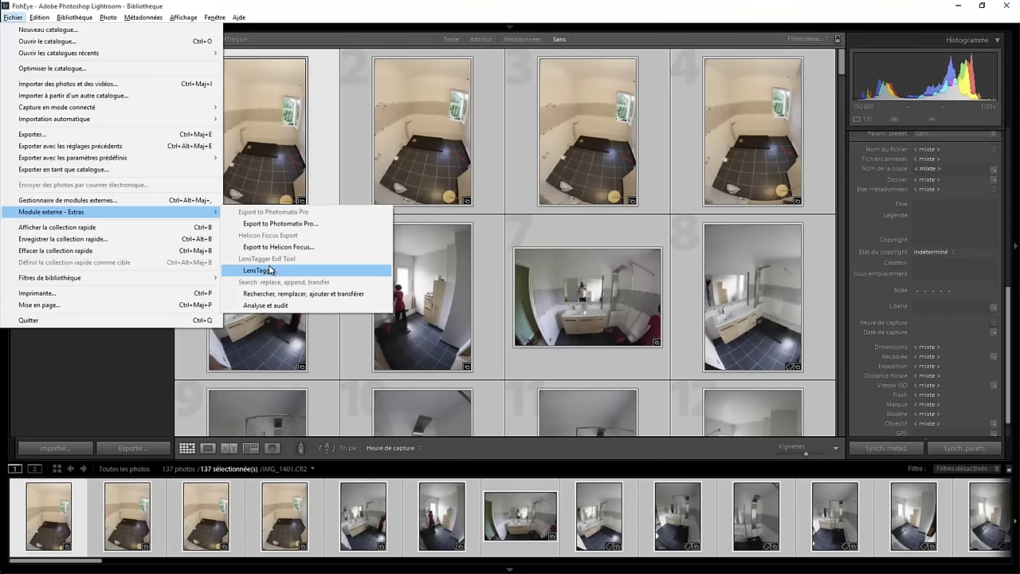
click(264, 270)
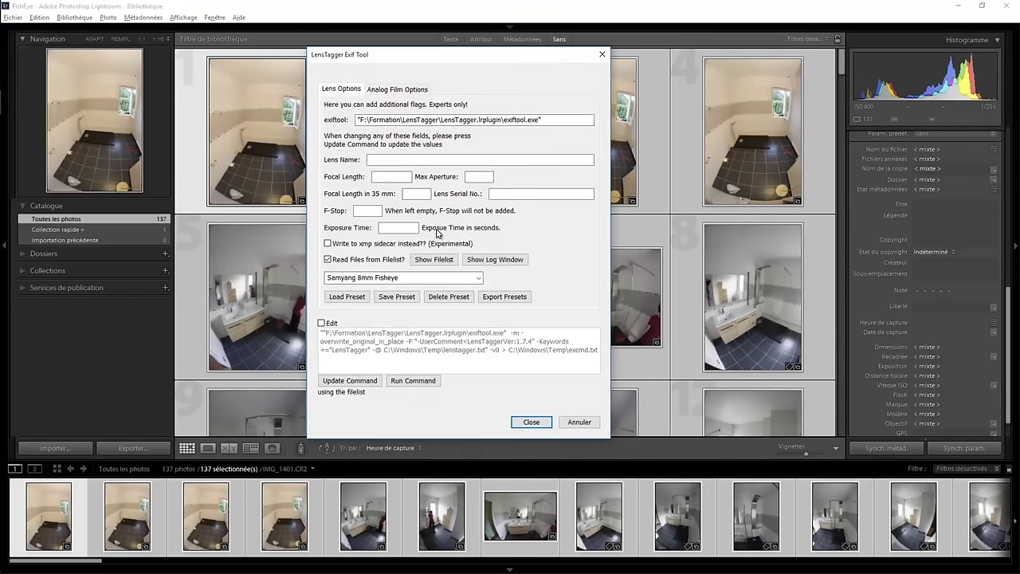
click(435, 160)
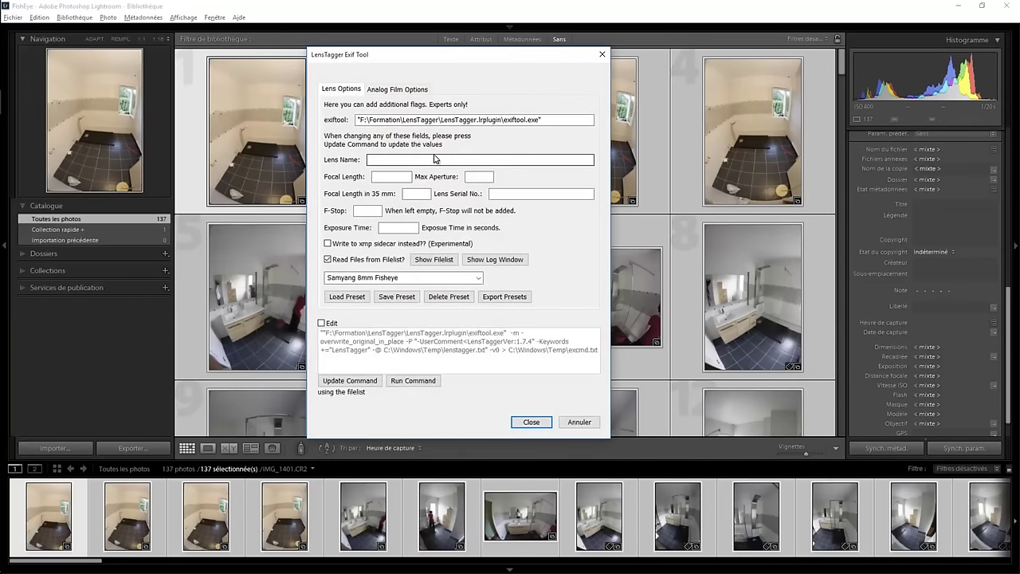
click(479, 277)
click(397, 306)
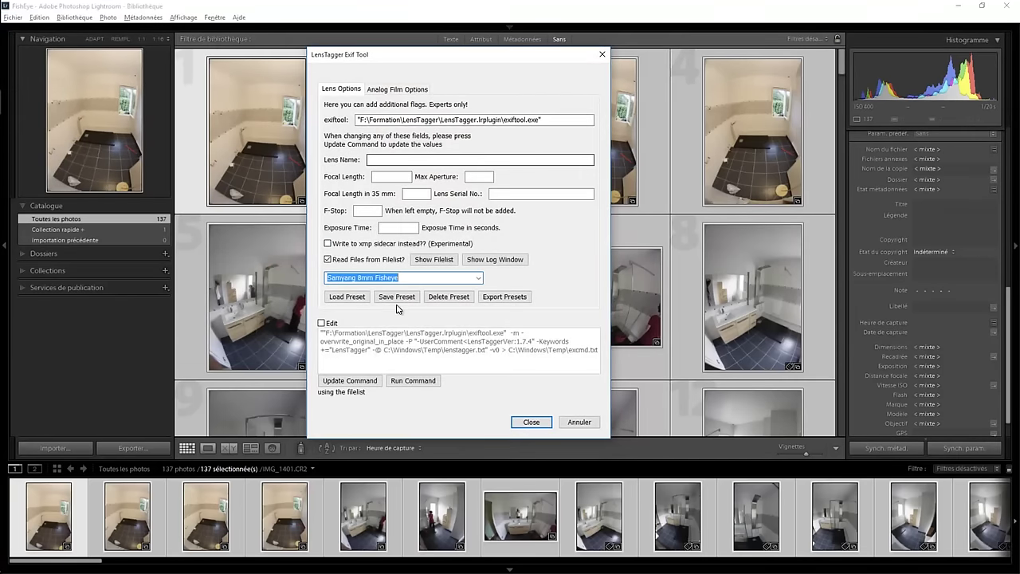
click(348, 297)
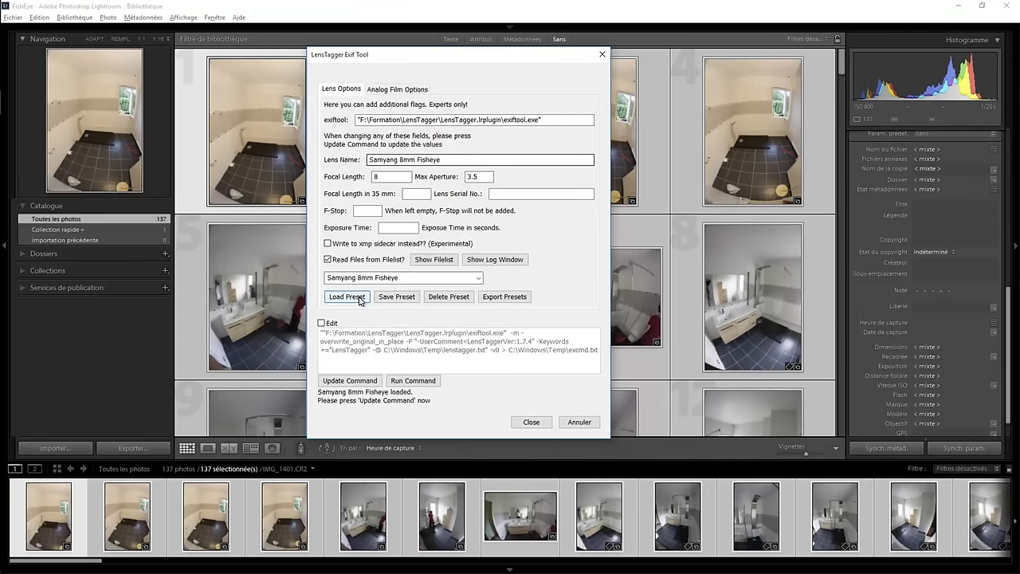
click(396, 177)
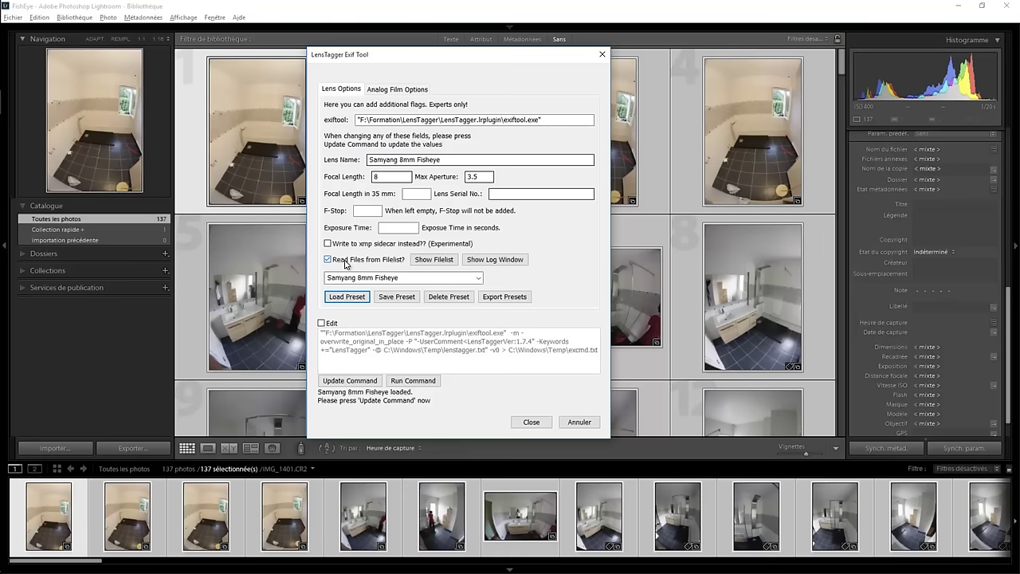
Step: Show the list of files to be tagged and enlarge it to full screen
click(435, 259)
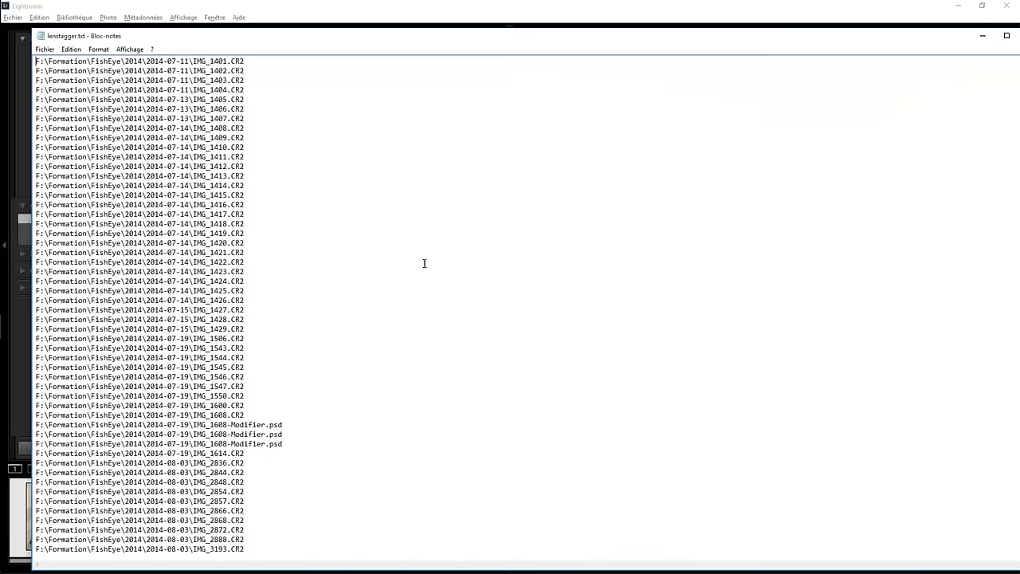
scroll(358, 256, down, 5)
scroll(359, 255, down, 8)
scroll(360, 256, down, 5)
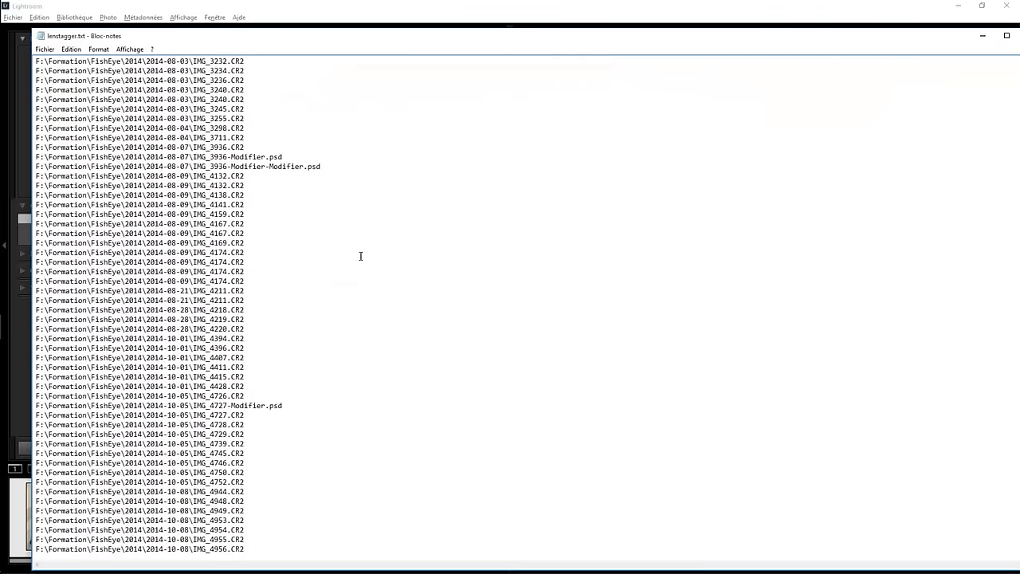
click(1007, 36)
Step: Run LensTagger's updated exiftool command to tag all 137 photos as Samyang 8mm Fisheye, then close it
click(1008, 10)
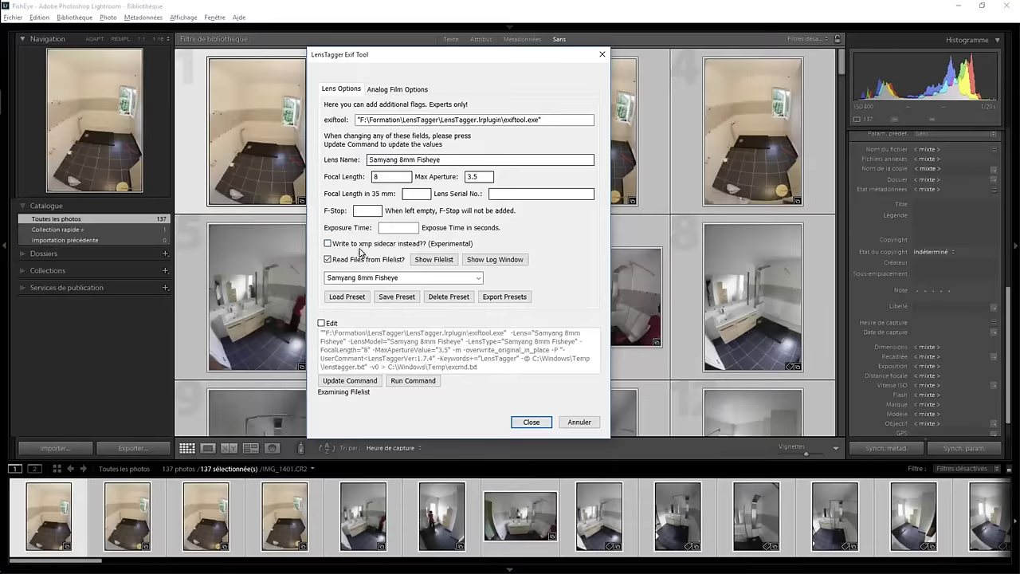
click(347, 382)
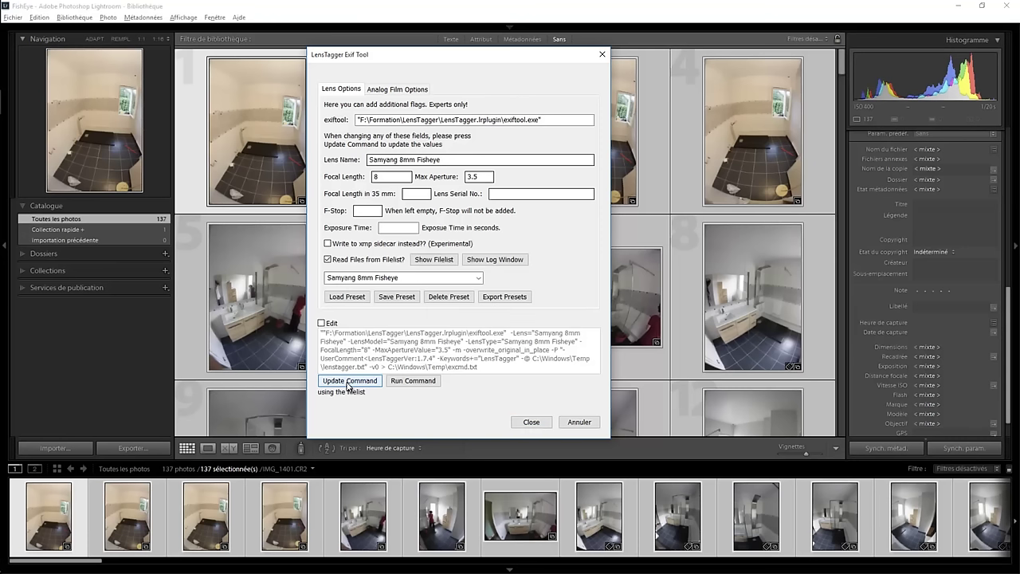
click(414, 382)
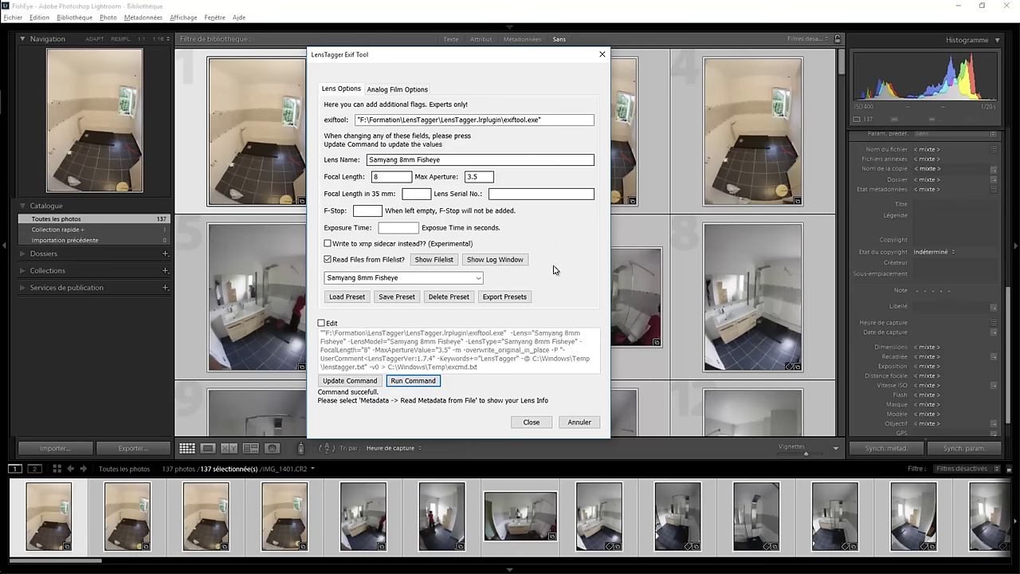
click(537, 422)
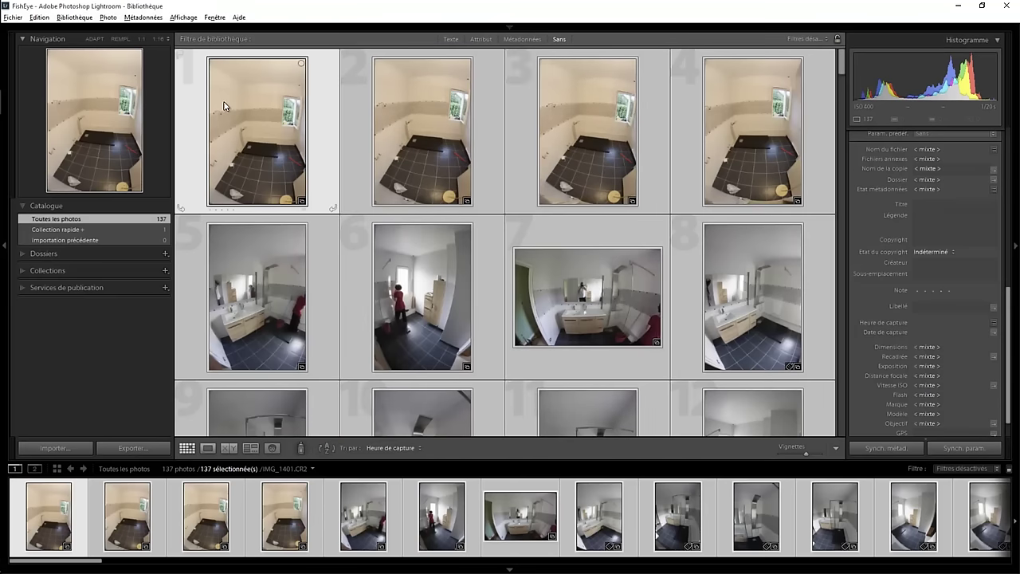
Step: Read metadata back from the files and confirm IMG_1401.CR2 shows Samyang 8mm Fisheye at 8 mm
click(144, 18)
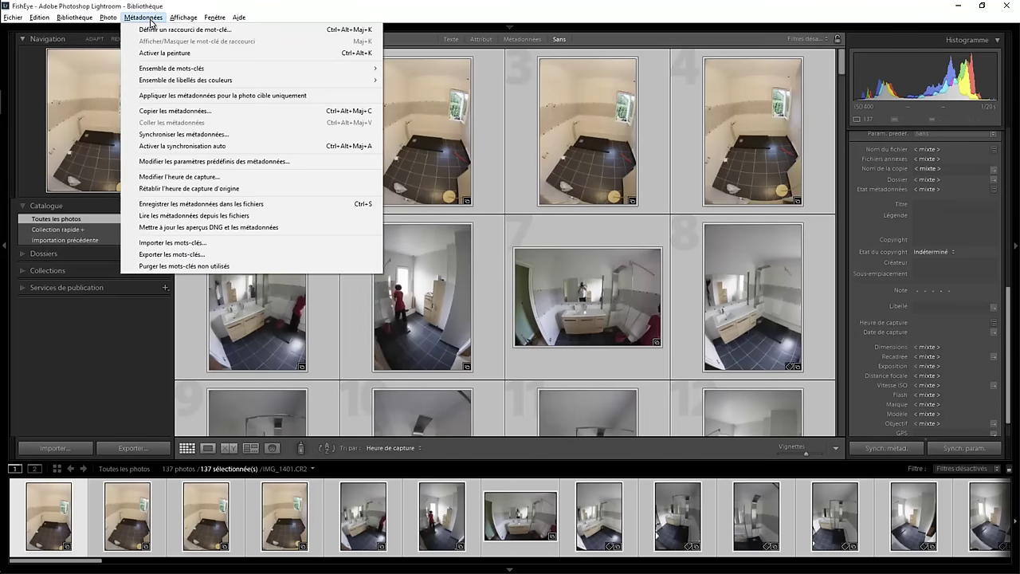
click(216, 218)
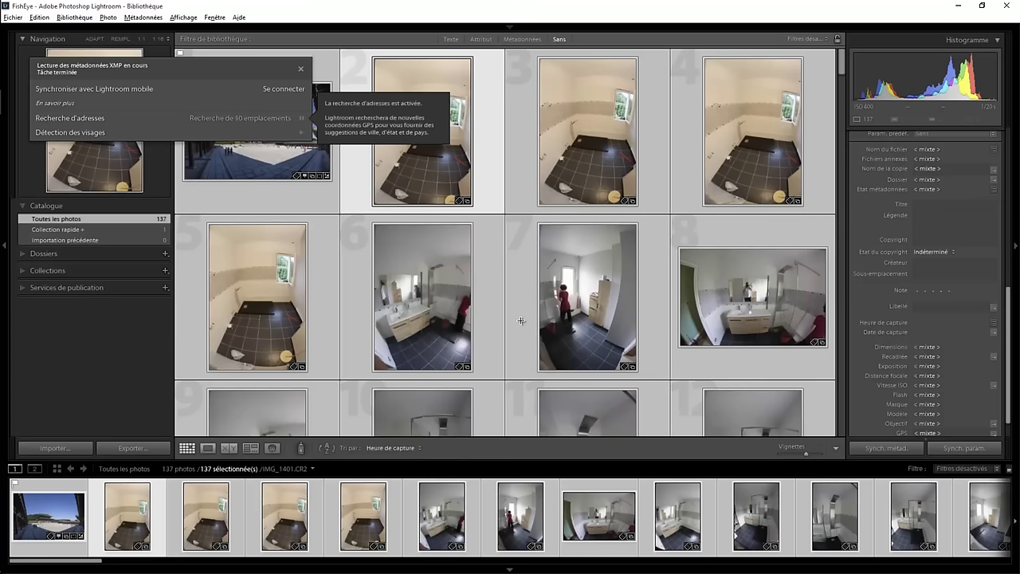
click(356, 165)
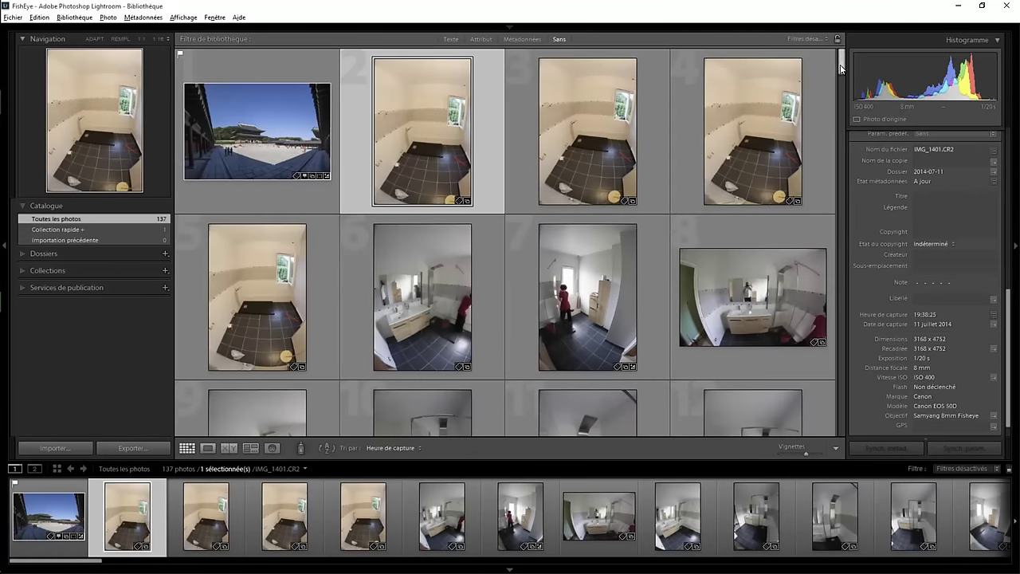
drag(842, 69, 848, 180)
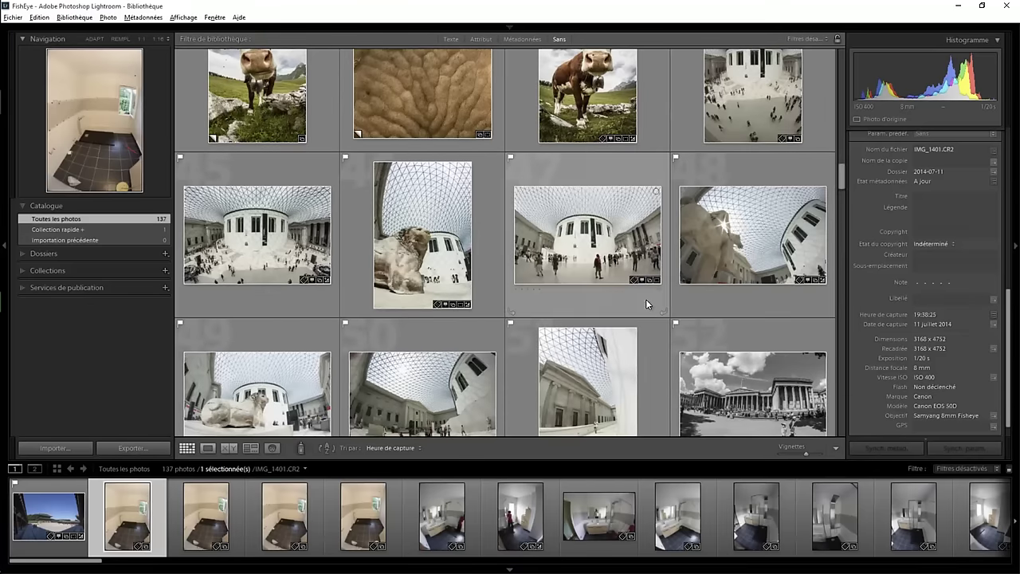
click(646, 299)
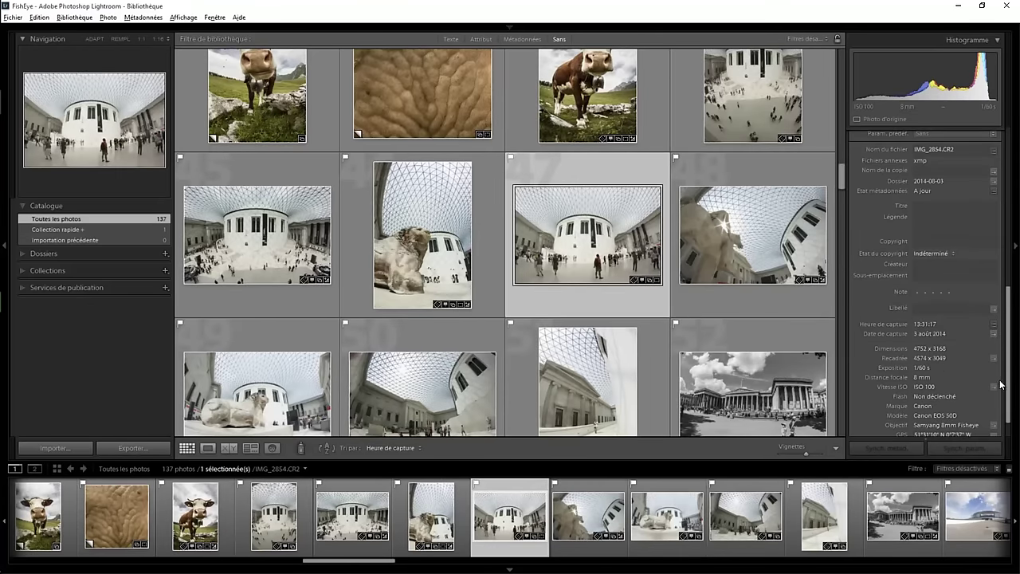
drag(1009, 338, 1009, 356)
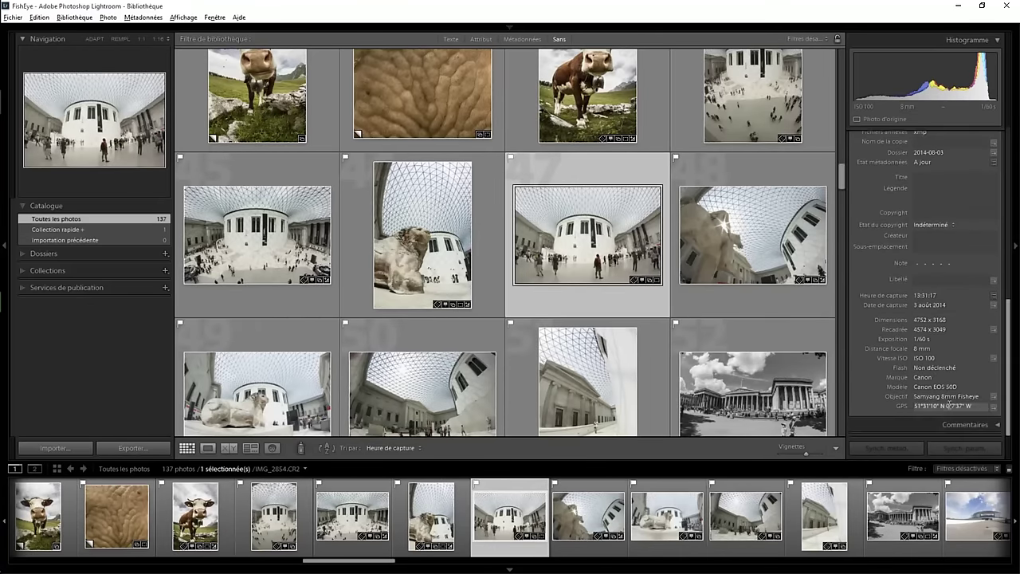
click(655, 100)
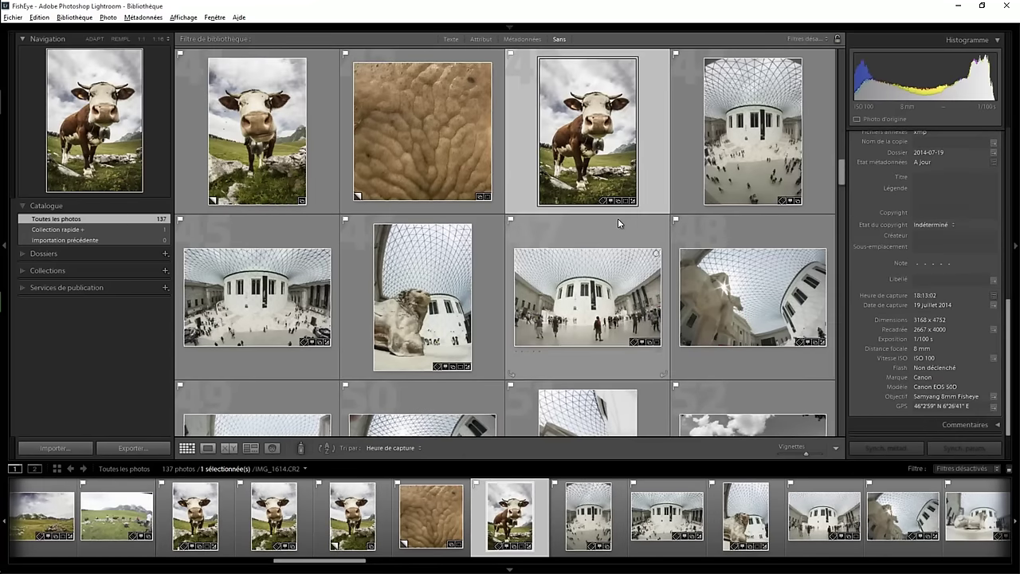
click(638, 226)
click(648, 191)
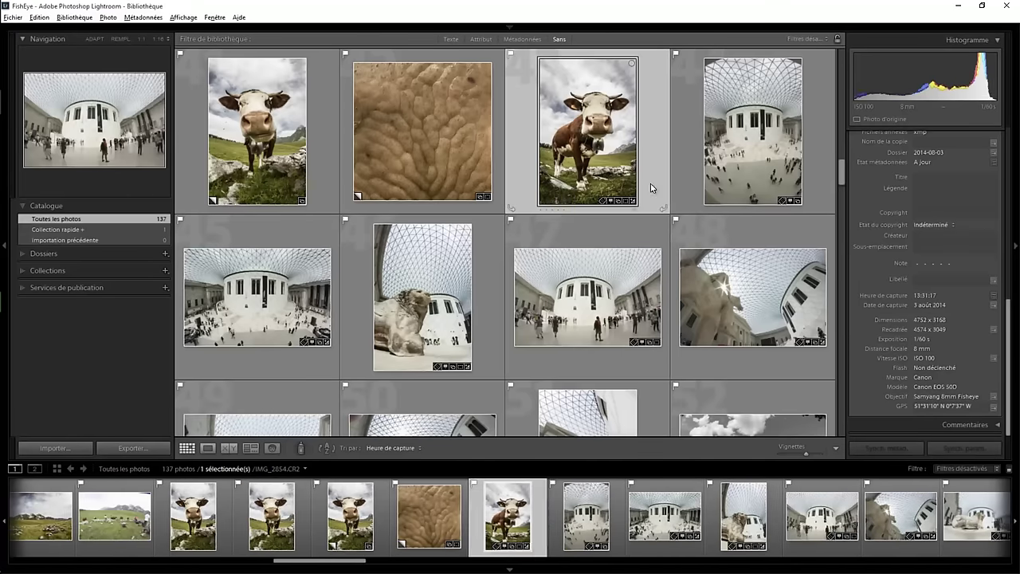
drag(841, 176, 837, 243)
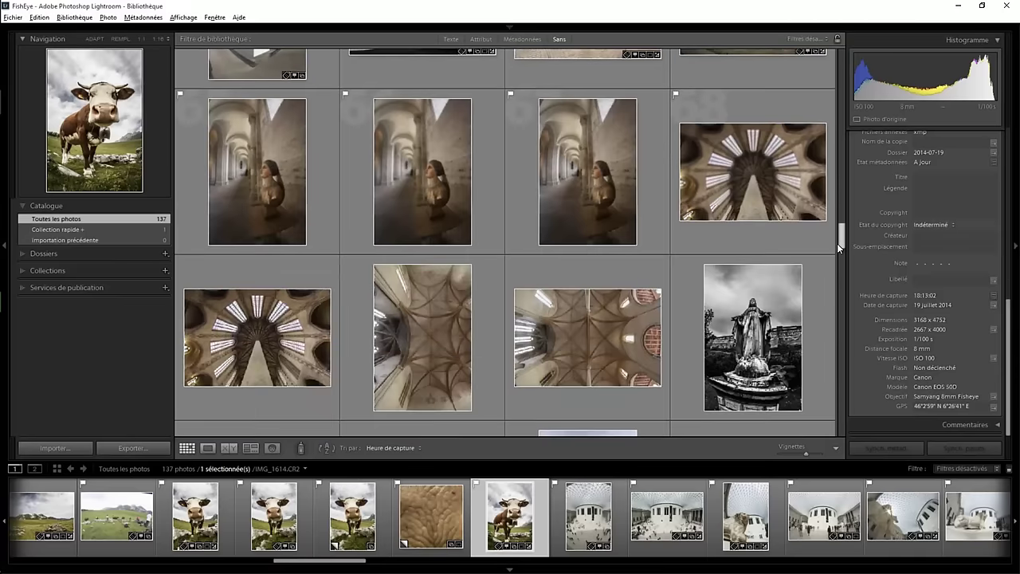
click(772, 232)
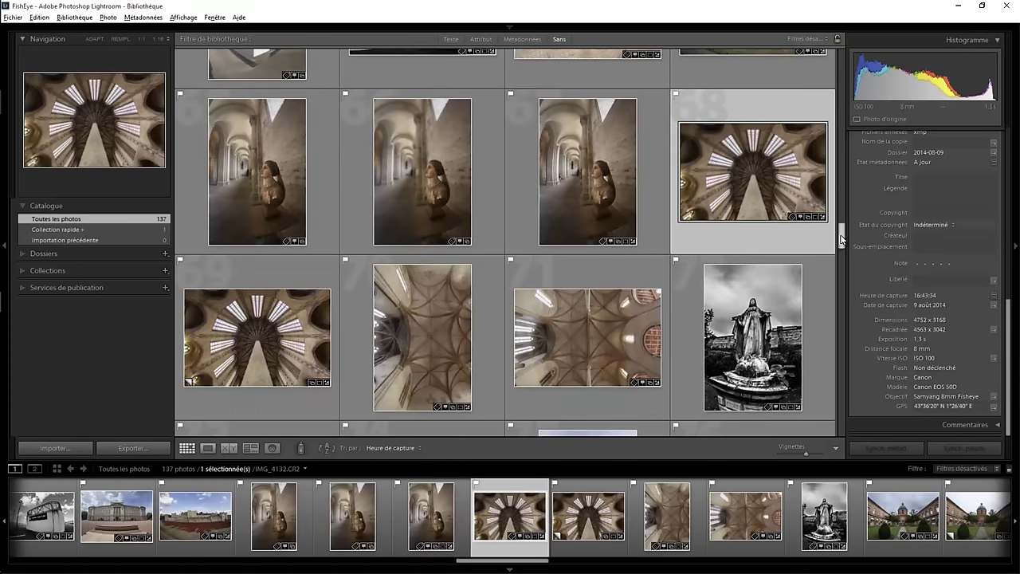
drag(842, 240, 846, 57)
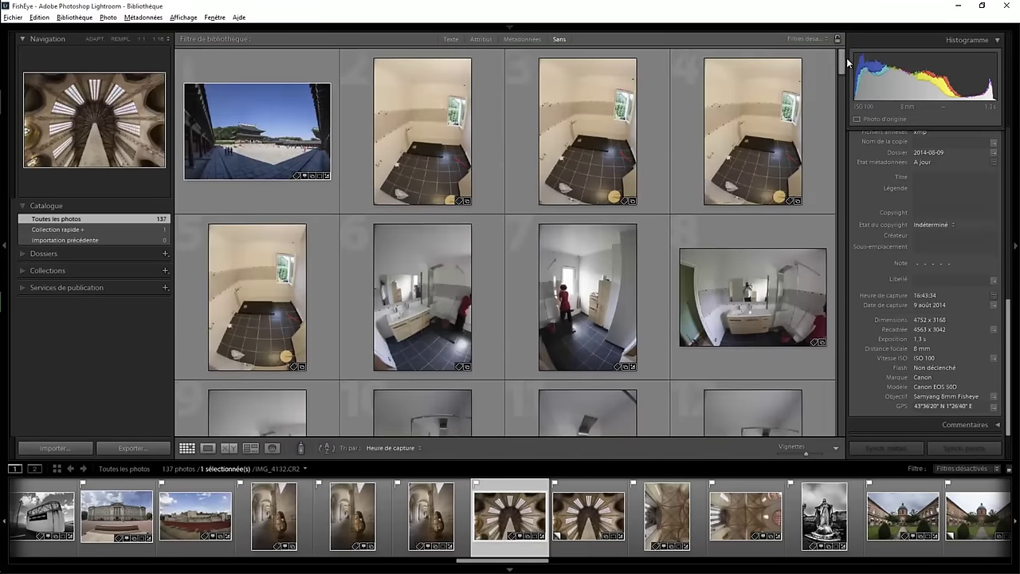